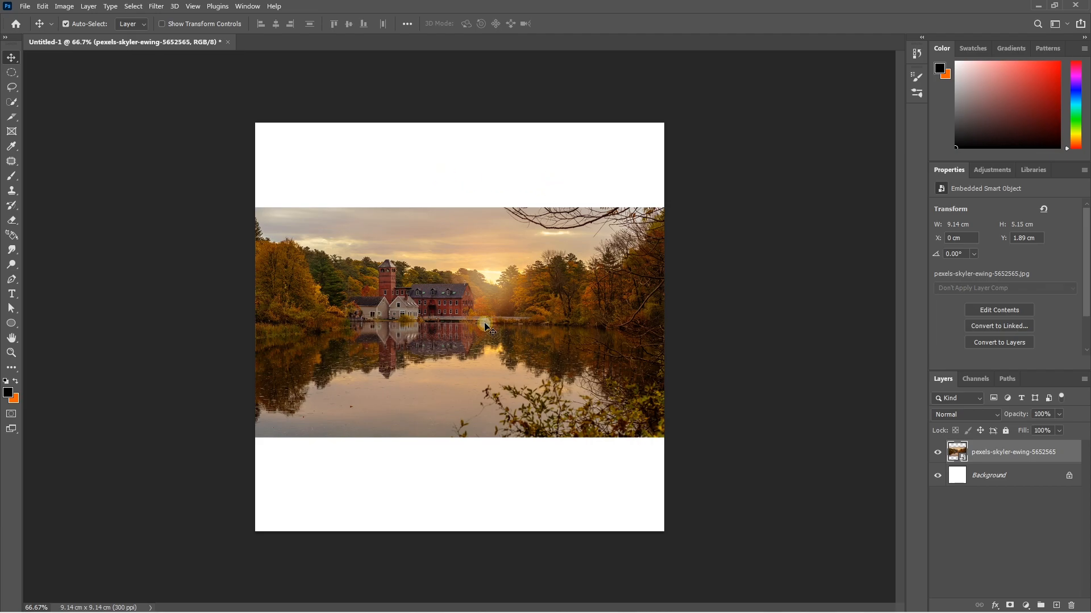
key(ctrl+t)
drag(463, 211, 462, 122)
drag(461, 435, 459, 532)
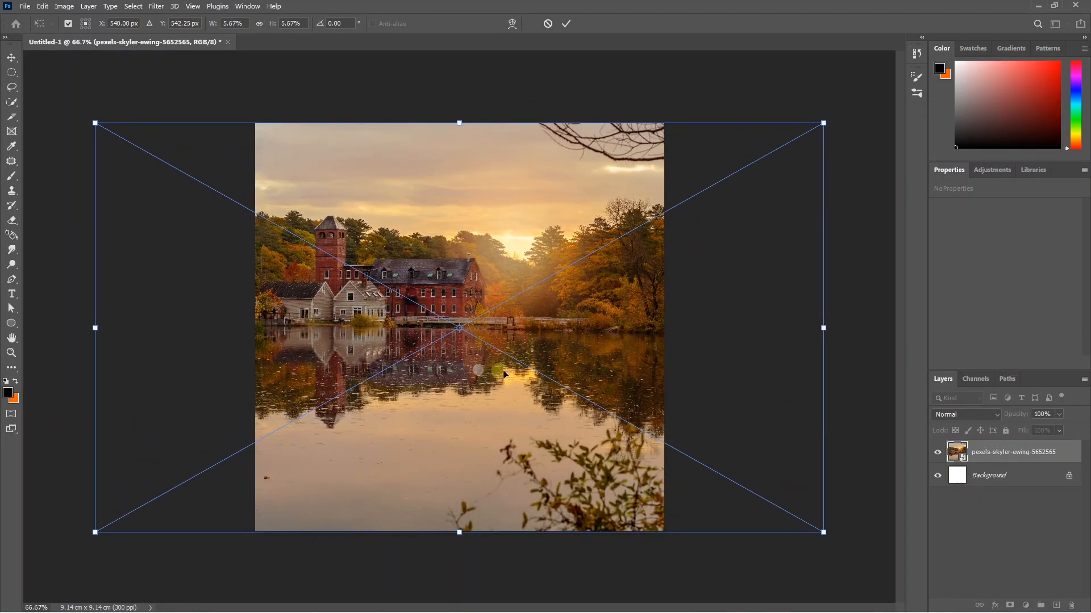
key(Escape)
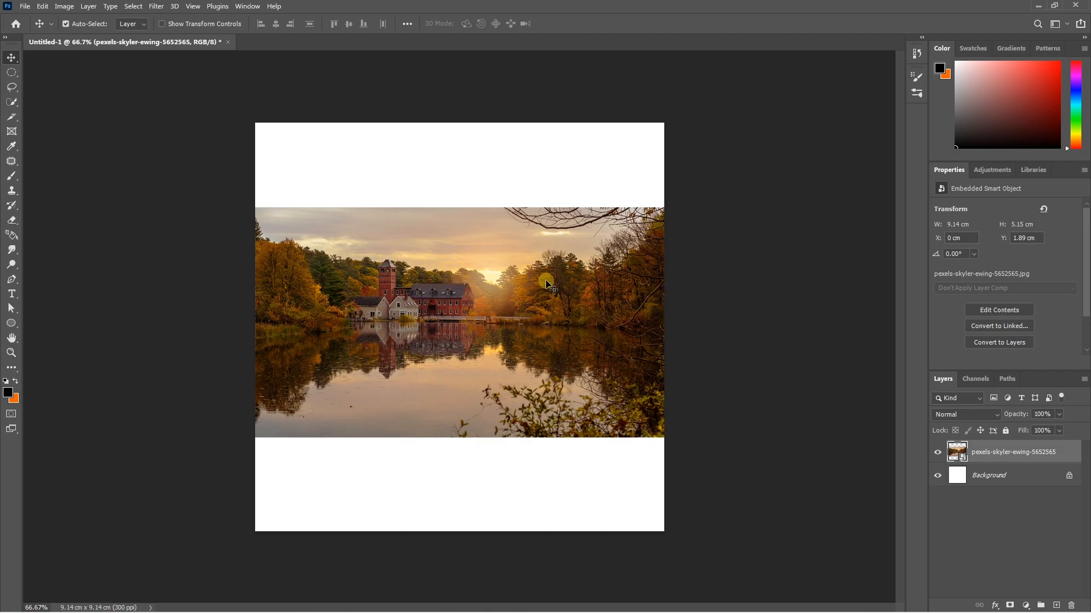
- Delete the lake photo layer and close the untitled document without saving it
key(Delete)
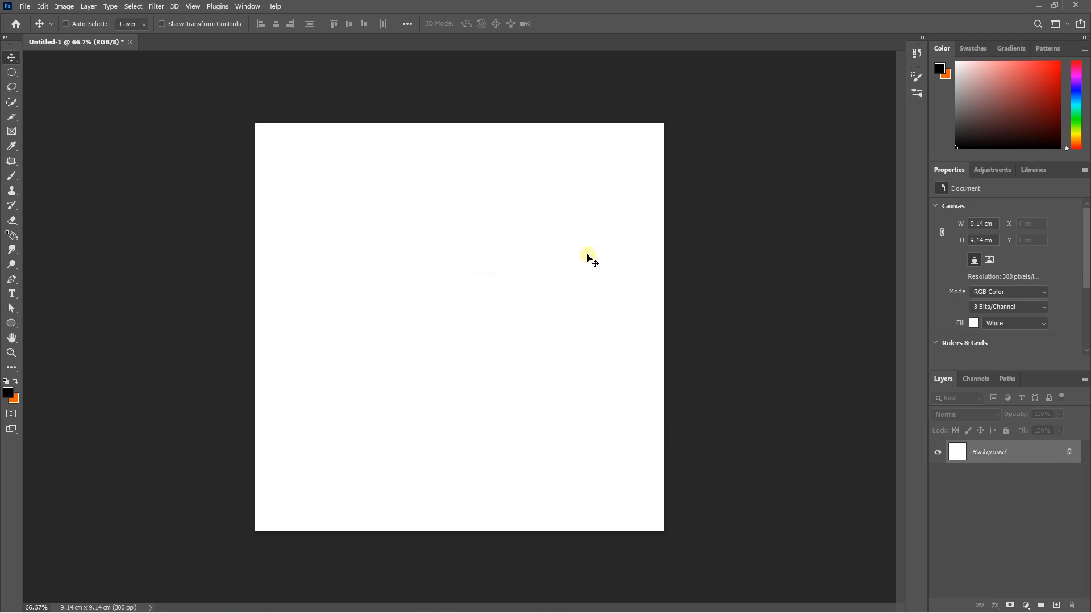
key(ctrl+alt+i)
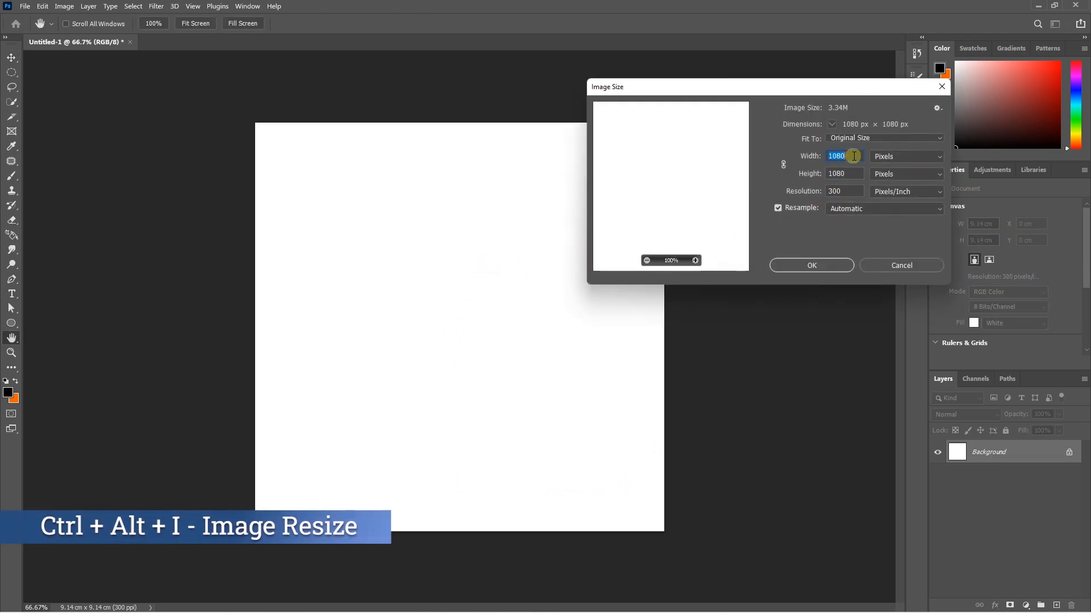
click(887, 265)
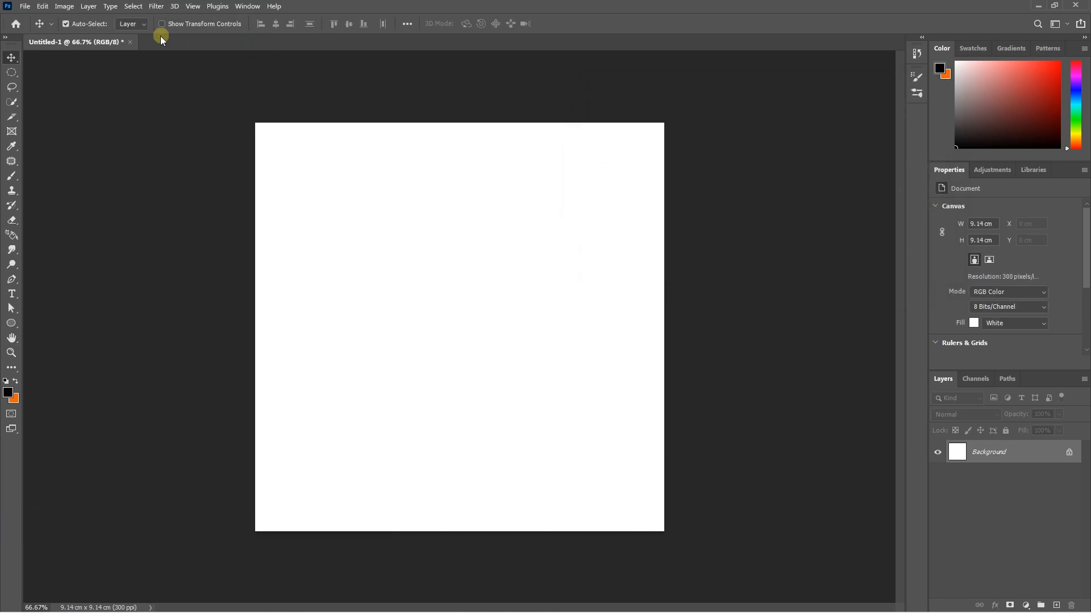
click(130, 42)
click(551, 304)
- Create a new document with a doubled width of 1080*2 px, a height of 1080 px and 300 pixels/inch
click(26, 6)
click(40, 17)
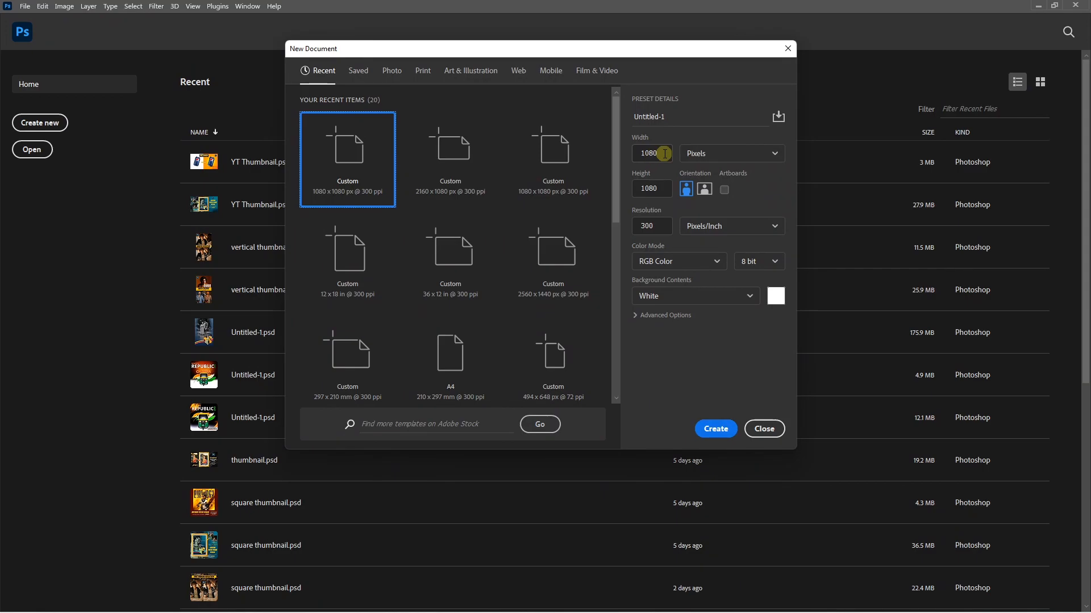
click(664, 153)
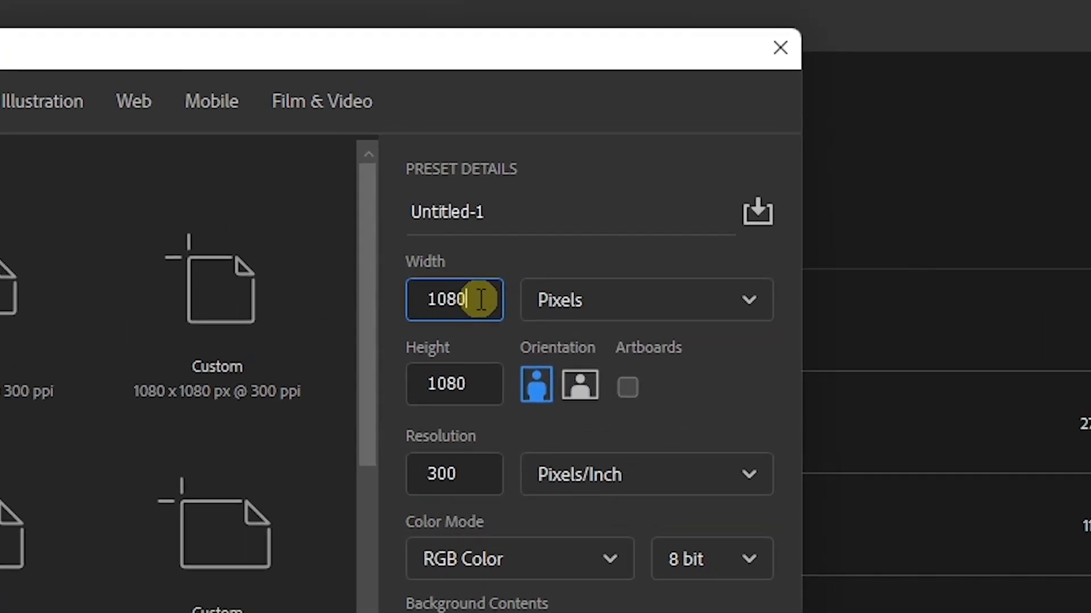
text(*)
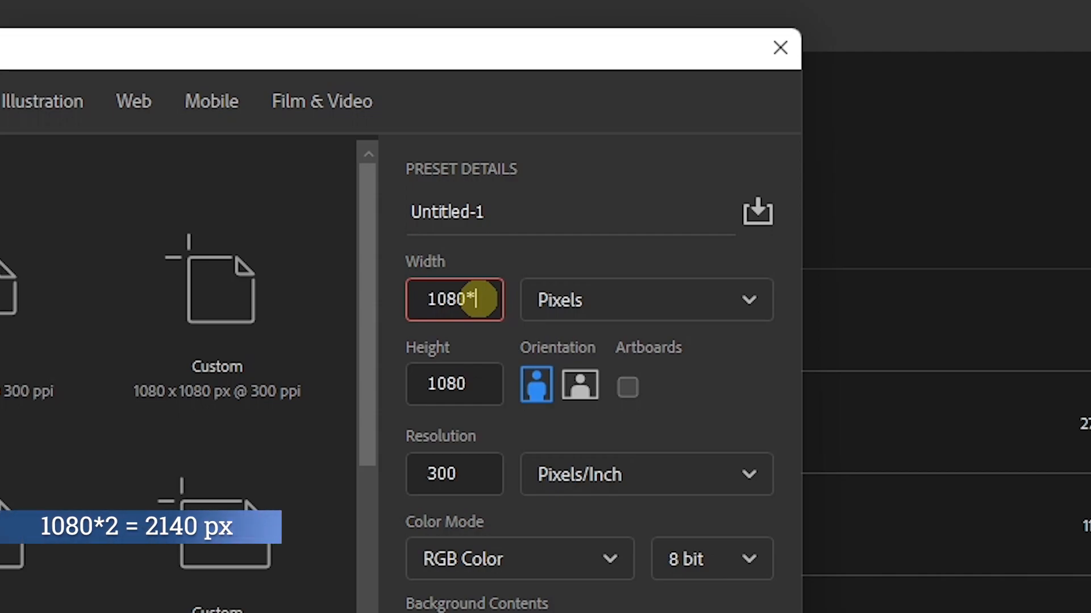
text(2)
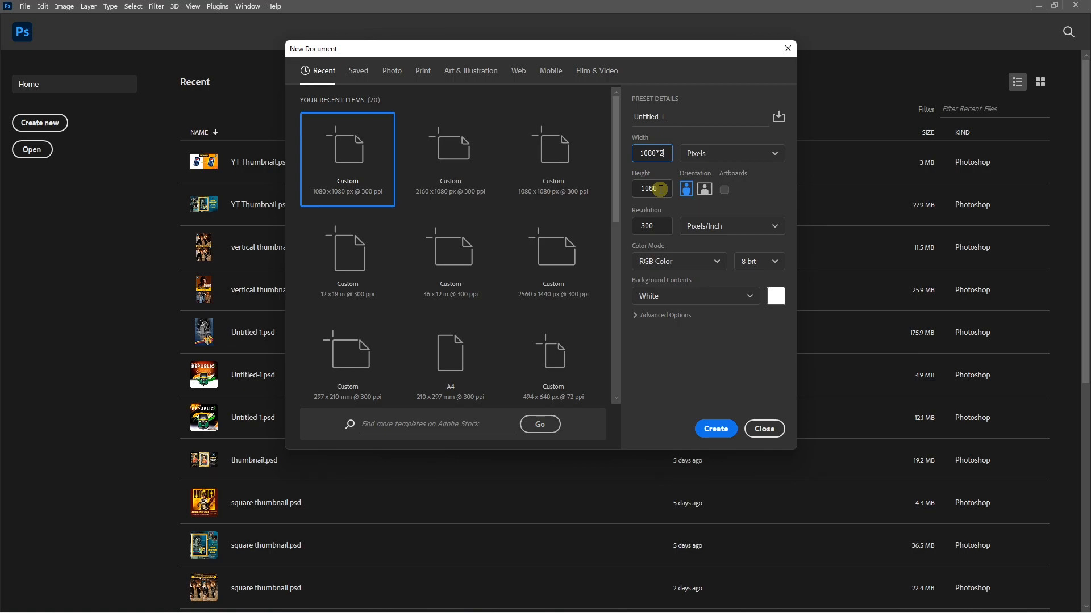
click(721, 426)
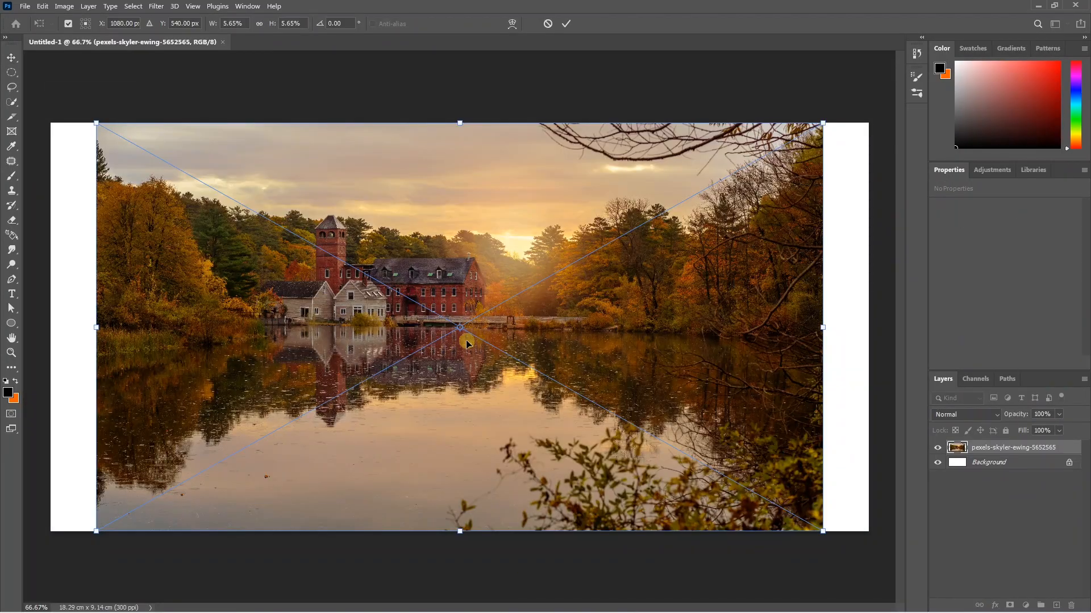
- Commit the placed lake photo and scale it up proportionally to about 18.36 cm wide, covering the whole canvas
key(Return)
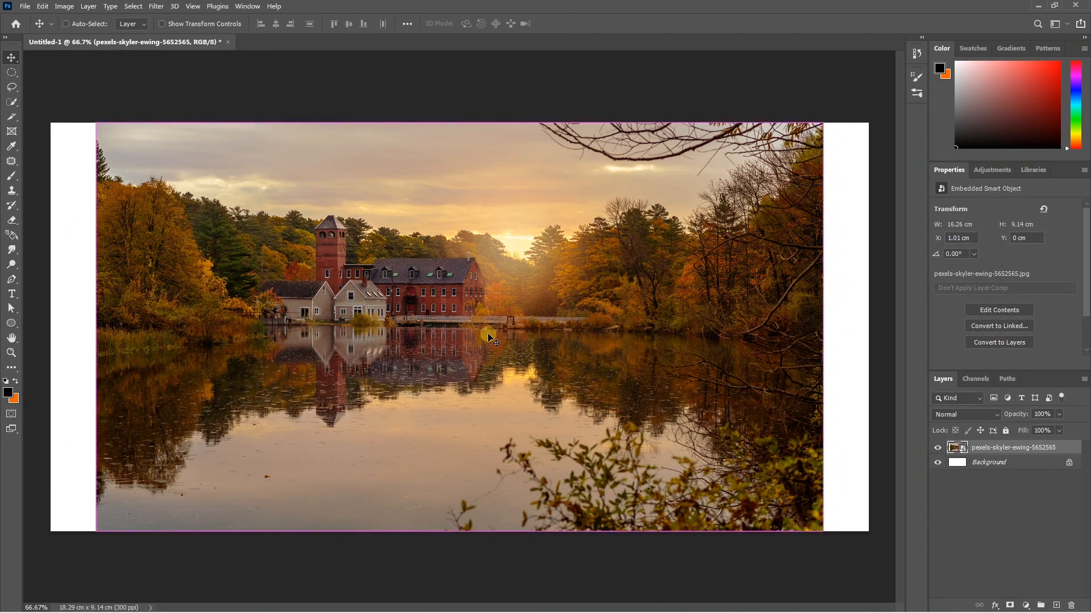
key(ctrl+t)
scroll(488, 336, down, 3)
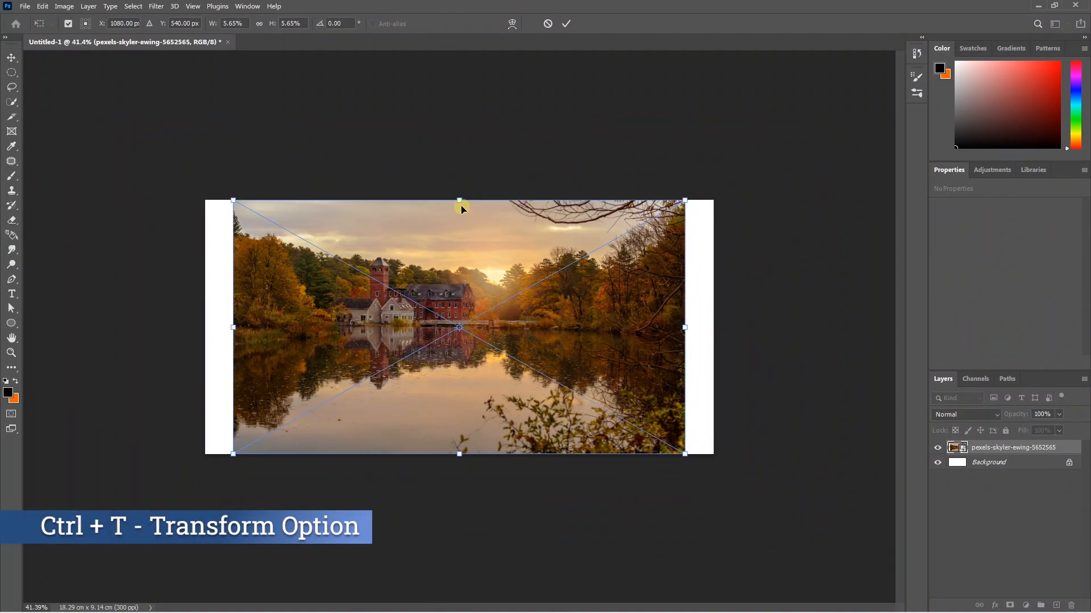
drag(459, 200, 459, 166)
key(Return)
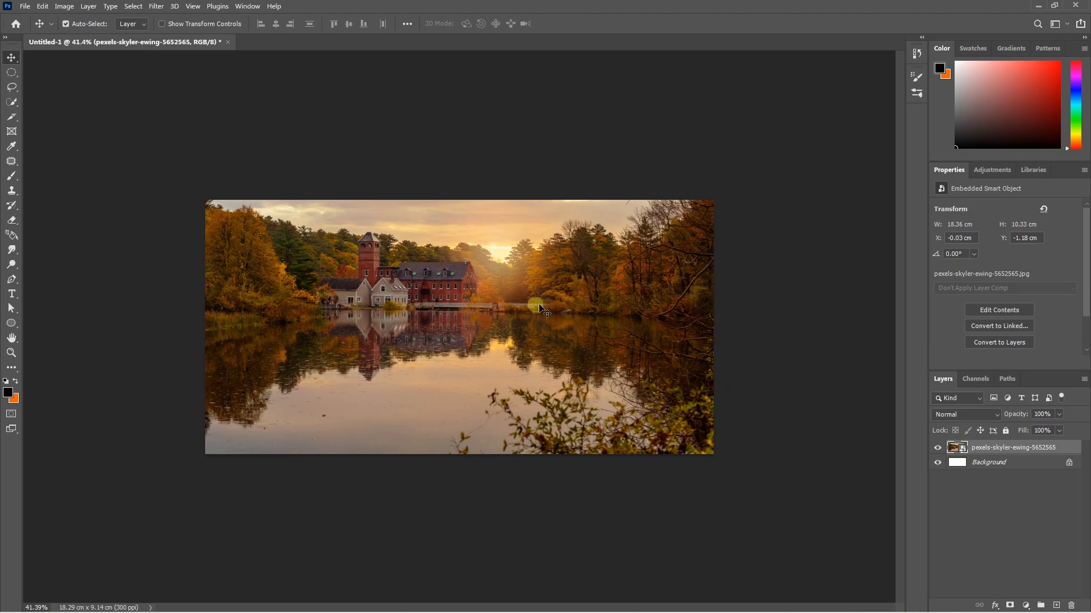
- Rasterize the lake photo layer so that Content-Aware Scale can be applied to it
click(41, 7)
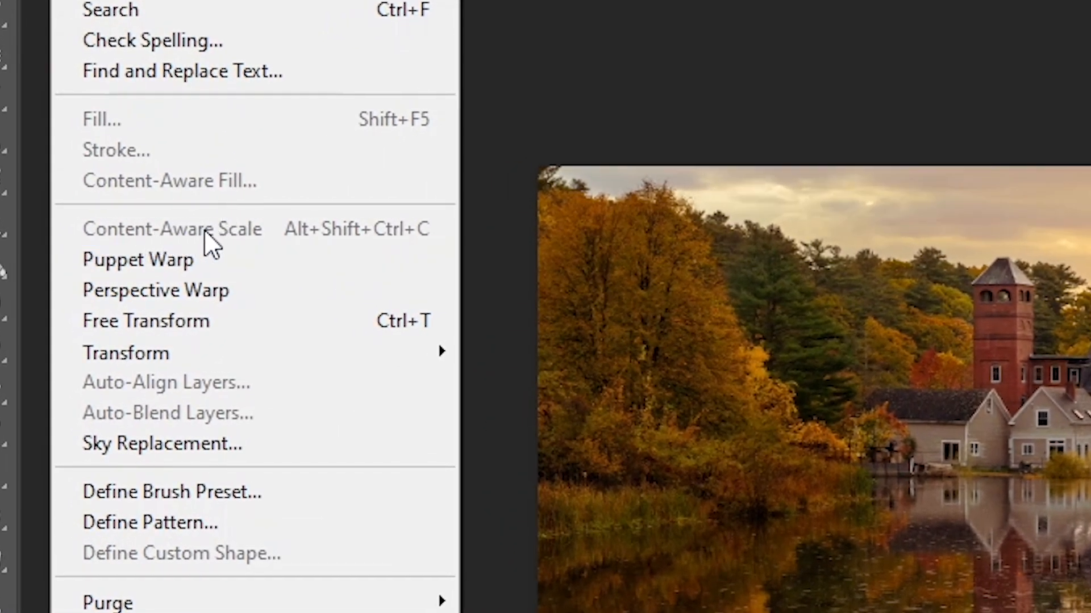
click(840, 193)
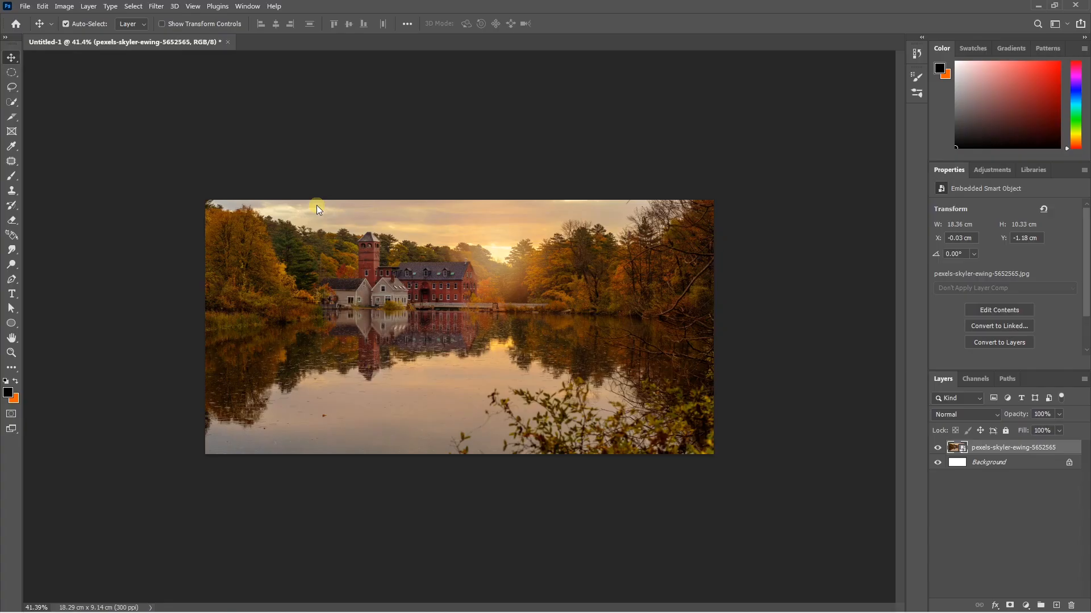
right_click(990, 450)
click(898, 330)
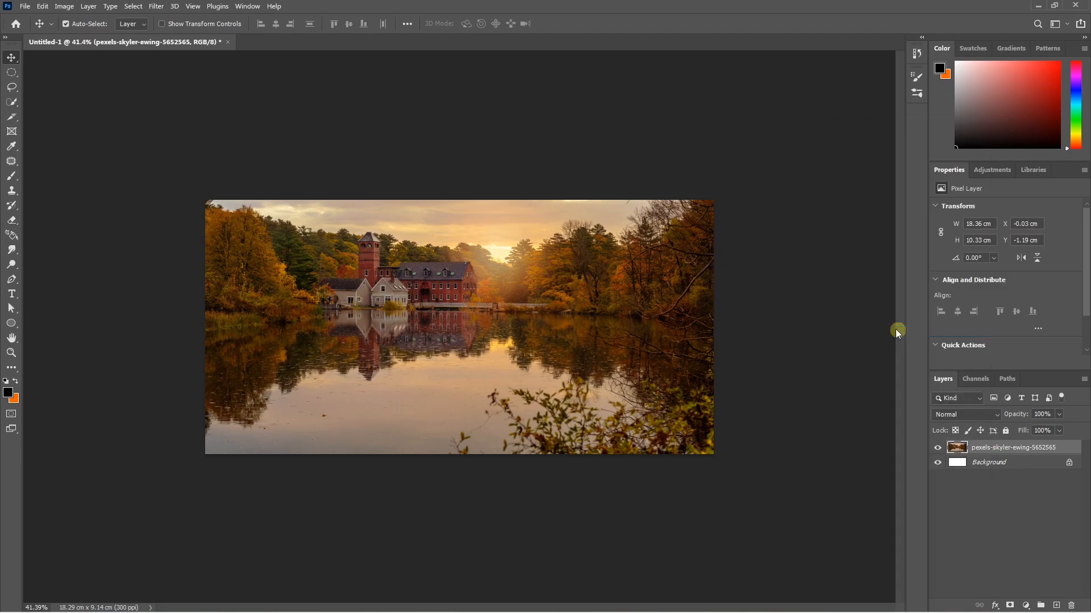
- Content-Aware Scale the photo layer's height to about 88.52%, bringing its upper edge down to the canvas edge
click(43, 6)
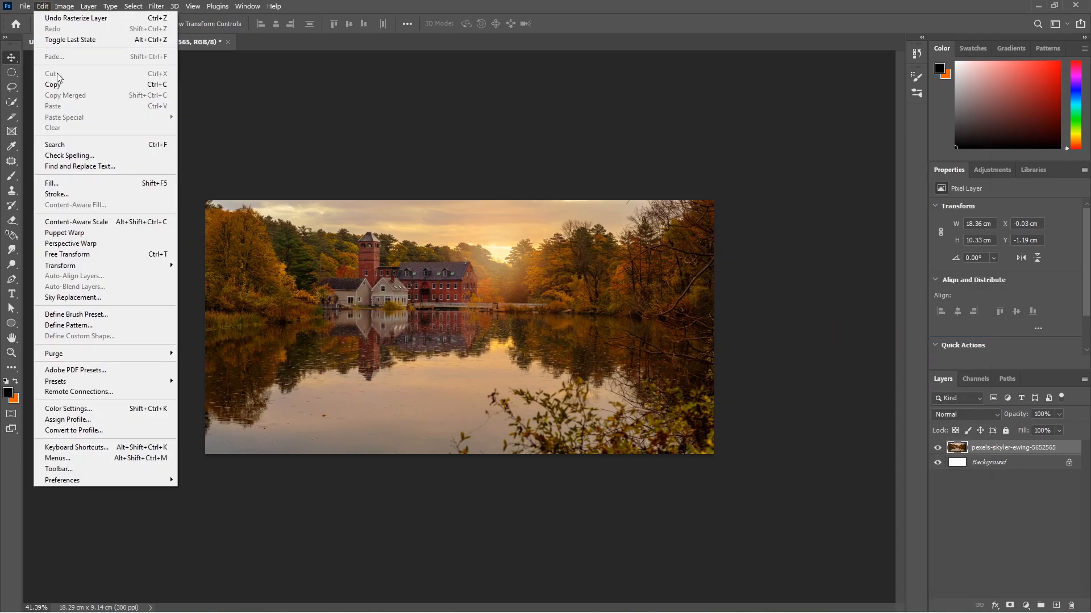
click(88, 222)
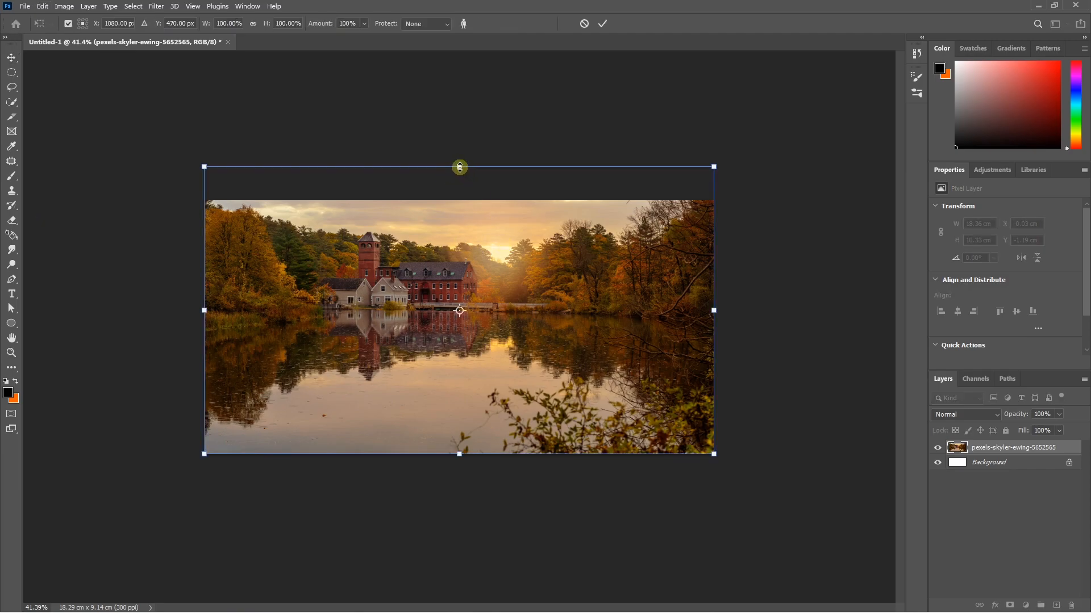
drag(460, 167, 471, 200)
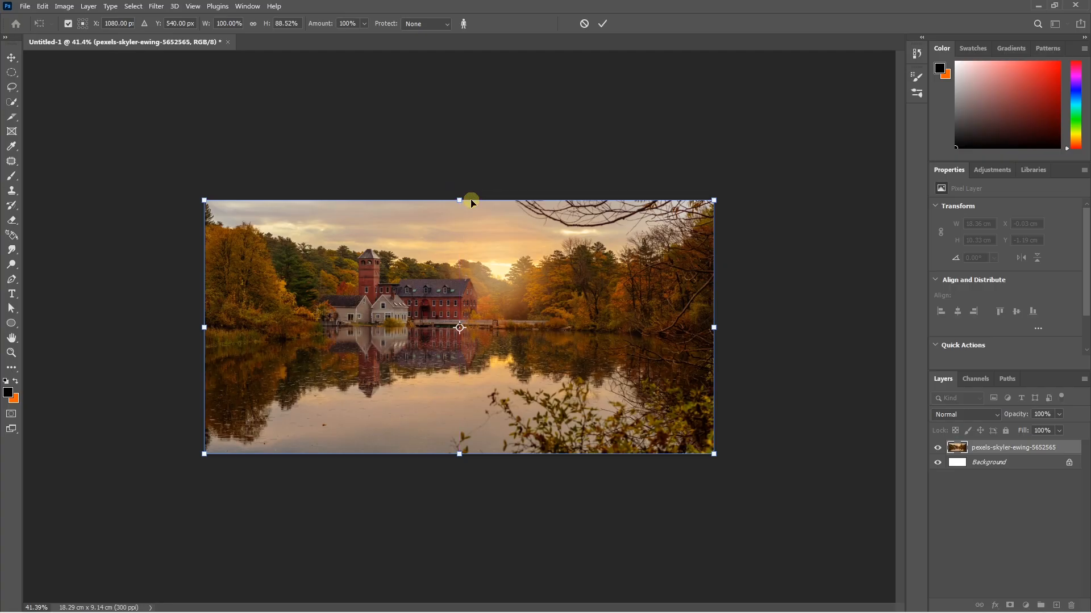
key(Return)
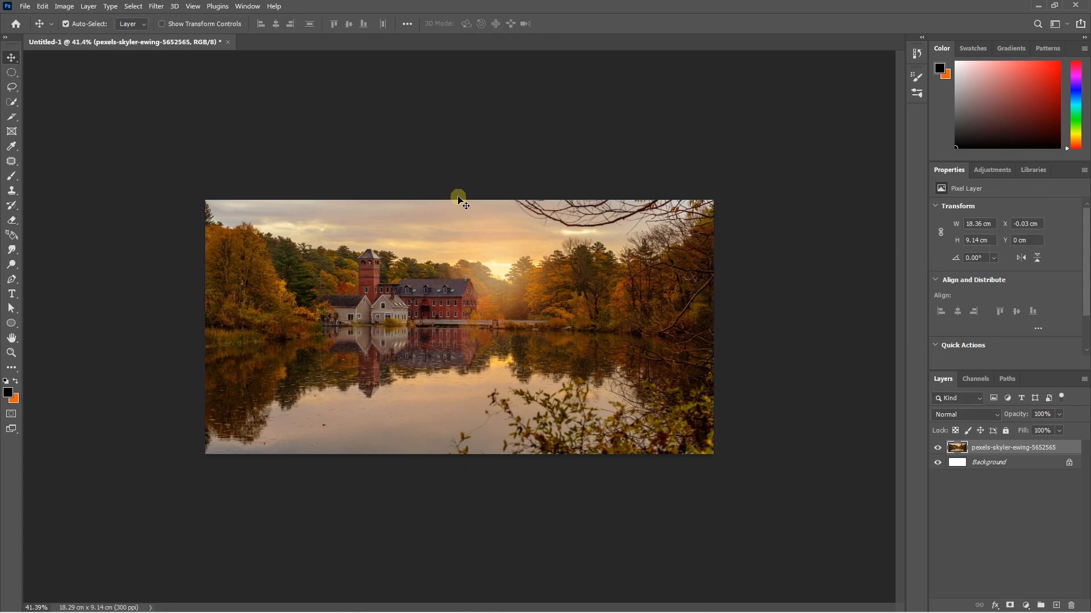
- Add a new guide layout with 2 columns that divides the canvas into two halves
click(196, 7)
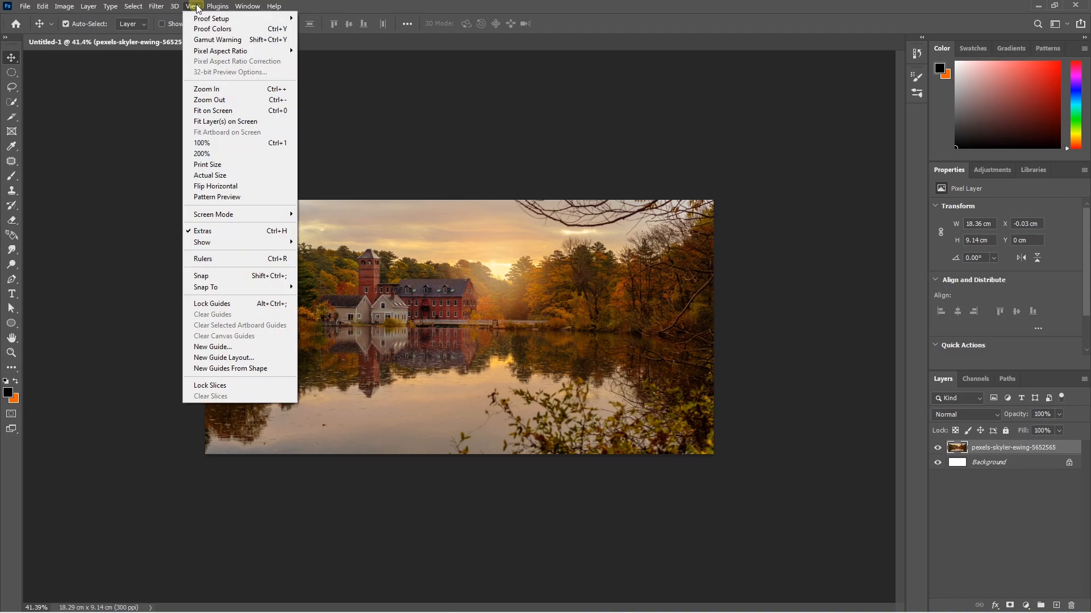
click(237, 359)
click(637, 271)
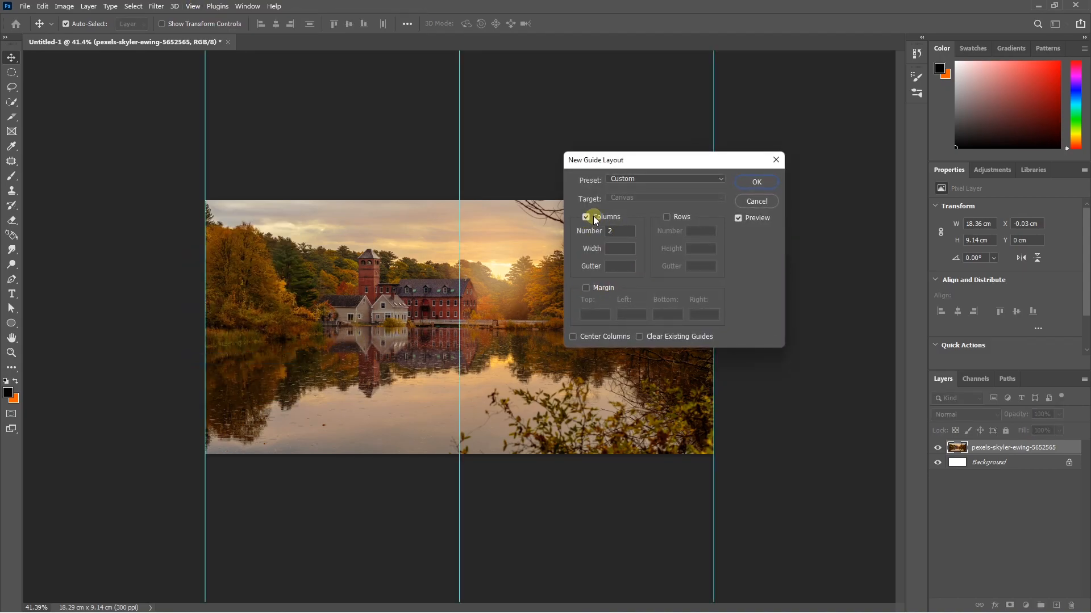
drag(616, 233, 606, 231)
click(763, 182)
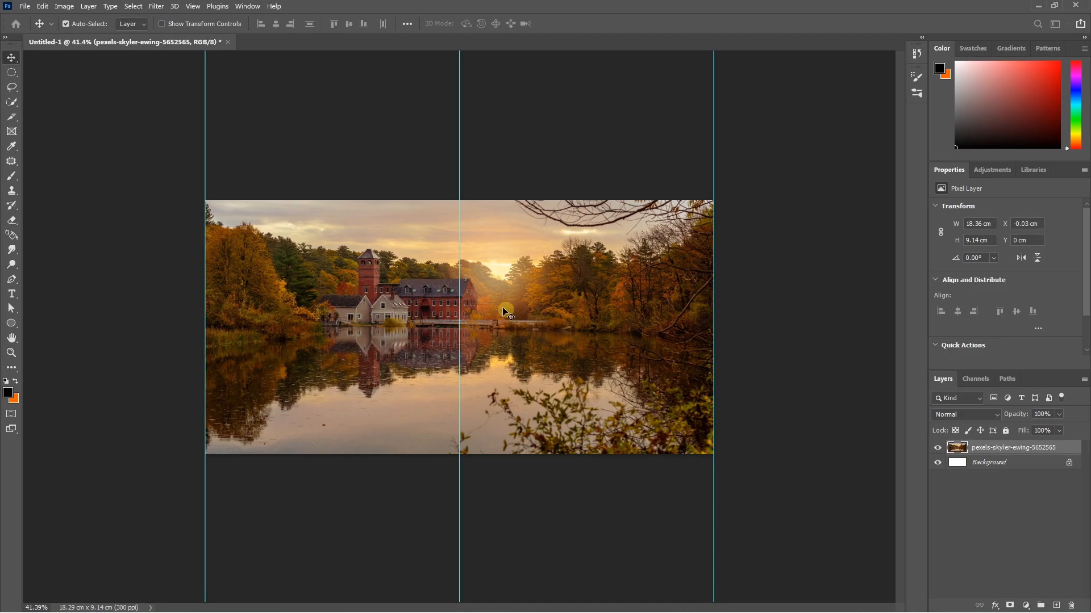
- Divide the canvas into slices from the guides with the Slice Tool
right_click(12, 116)
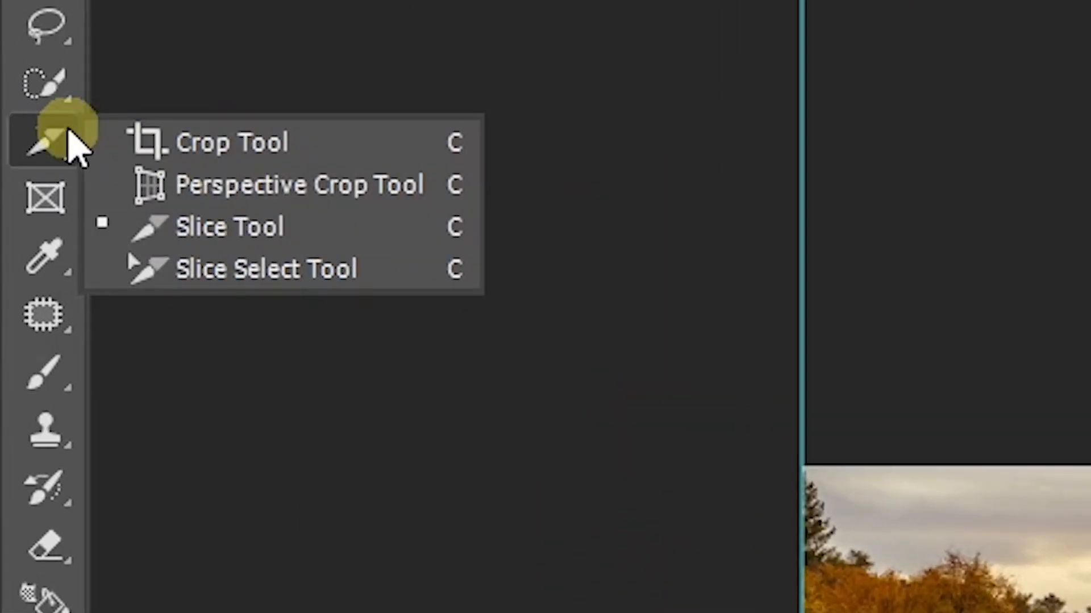
click(204, 227)
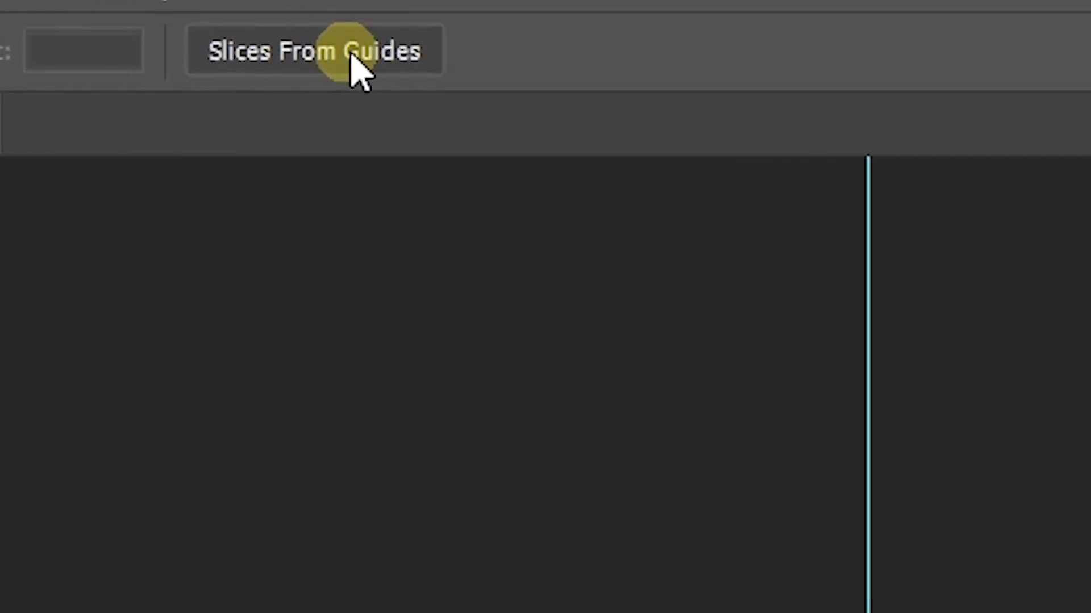
click(315, 61)
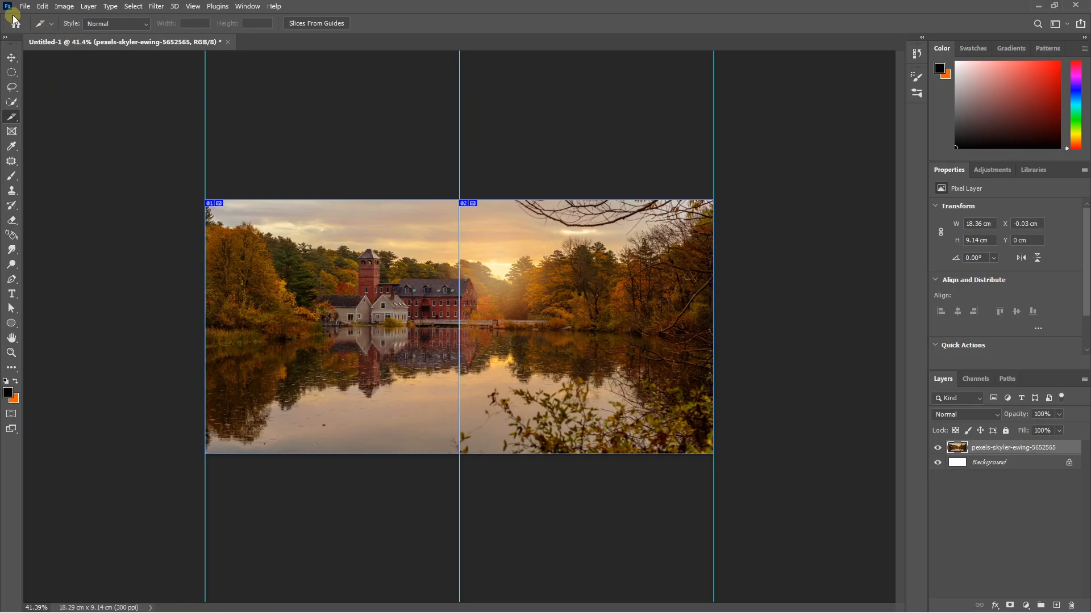
- Export with Save for Web (Legacy), setting the file format to JPEG and the compression quality to Maximum
click(24, 7)
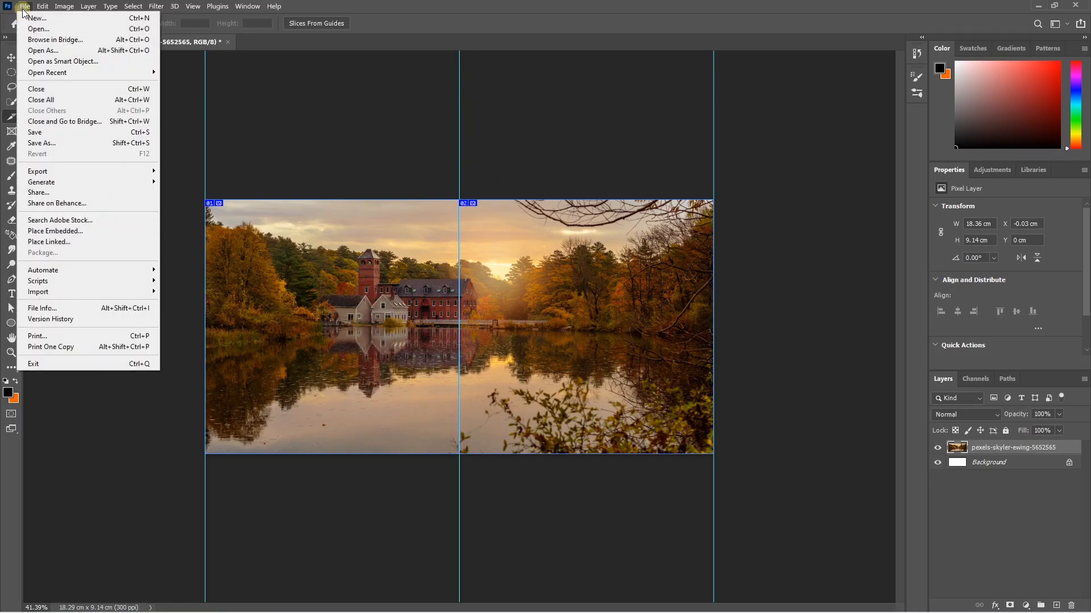
mouse_move(57, 172)
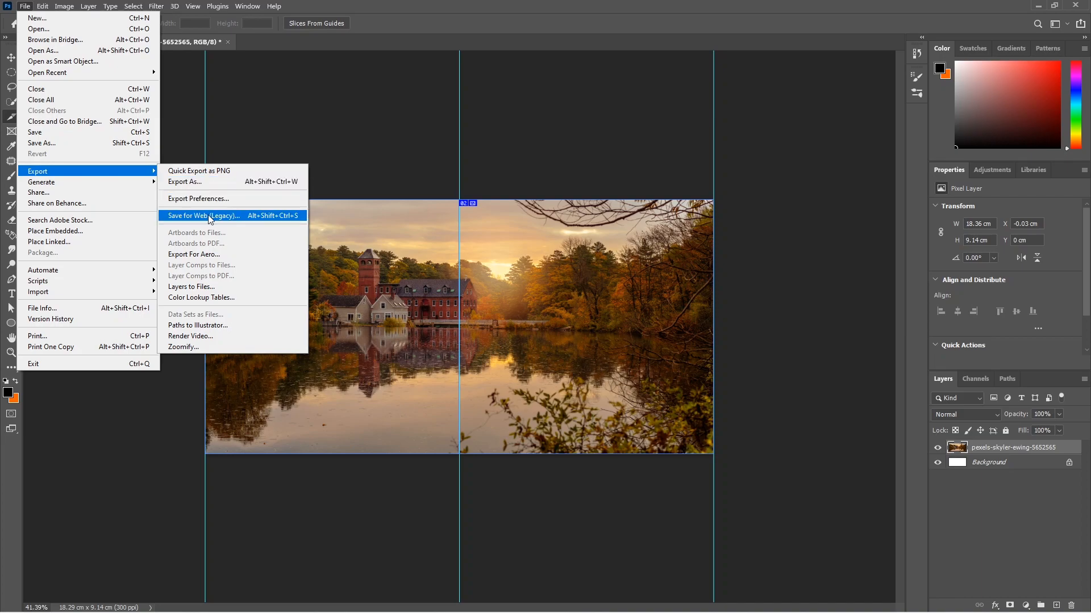
click(235, 216)
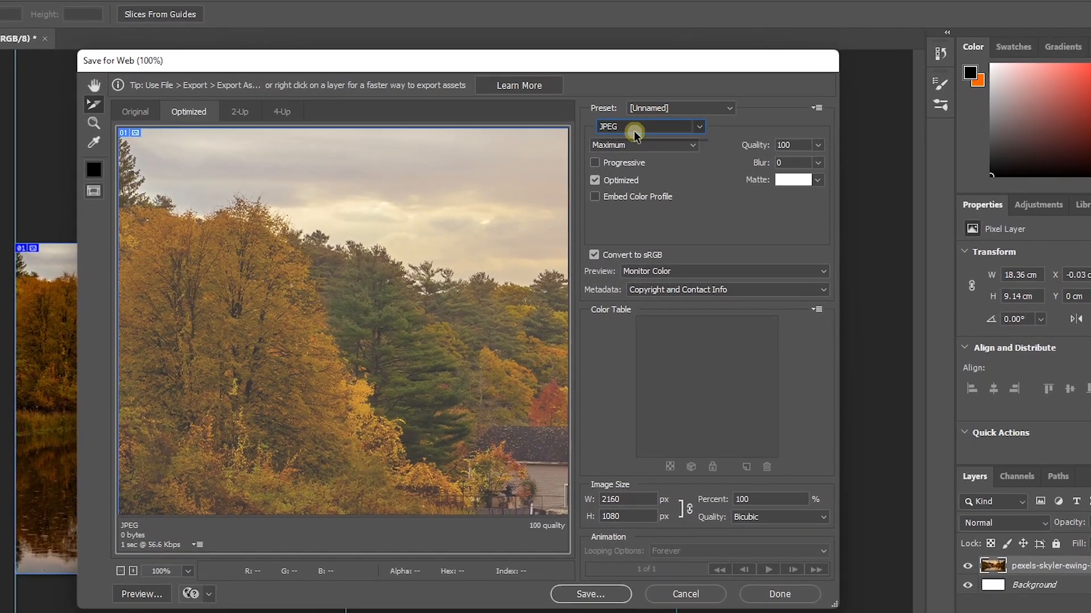
click(661, 119)
click(659, 125)
click(636, 126)
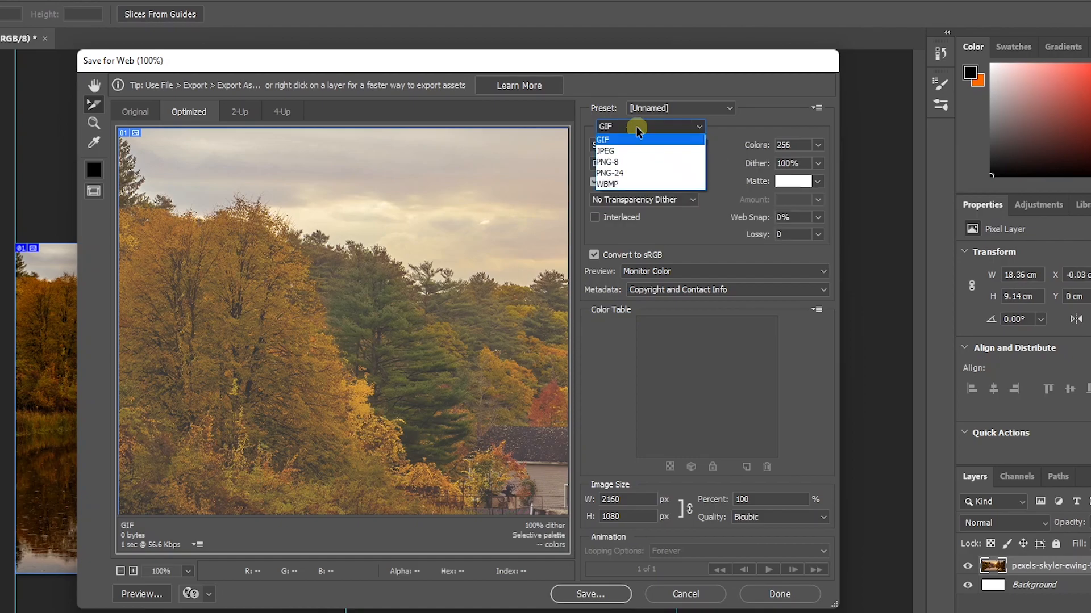
click(615, 150)
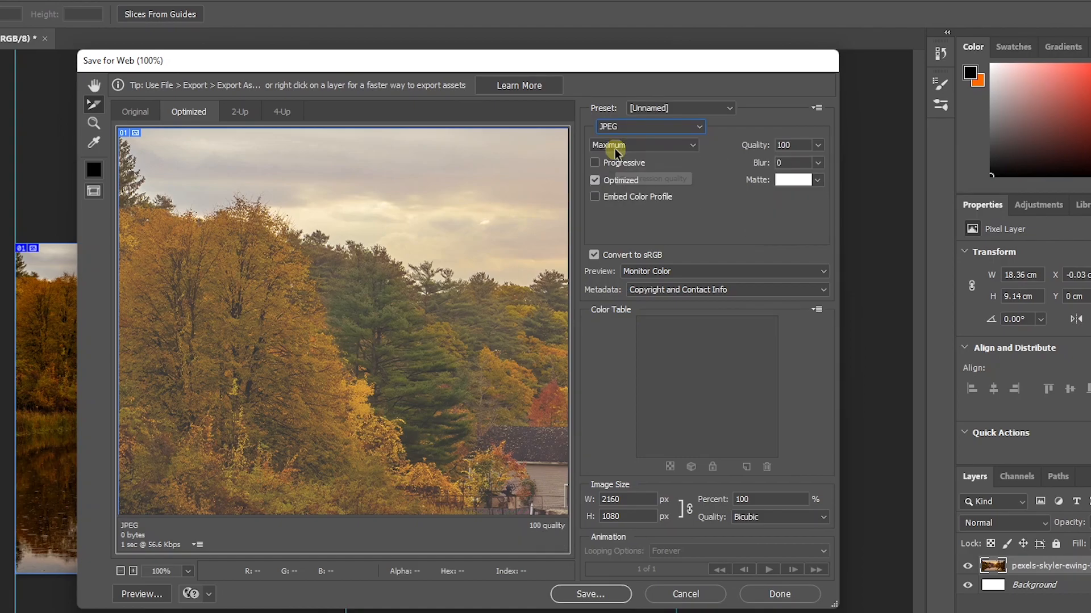
click(630, 148)
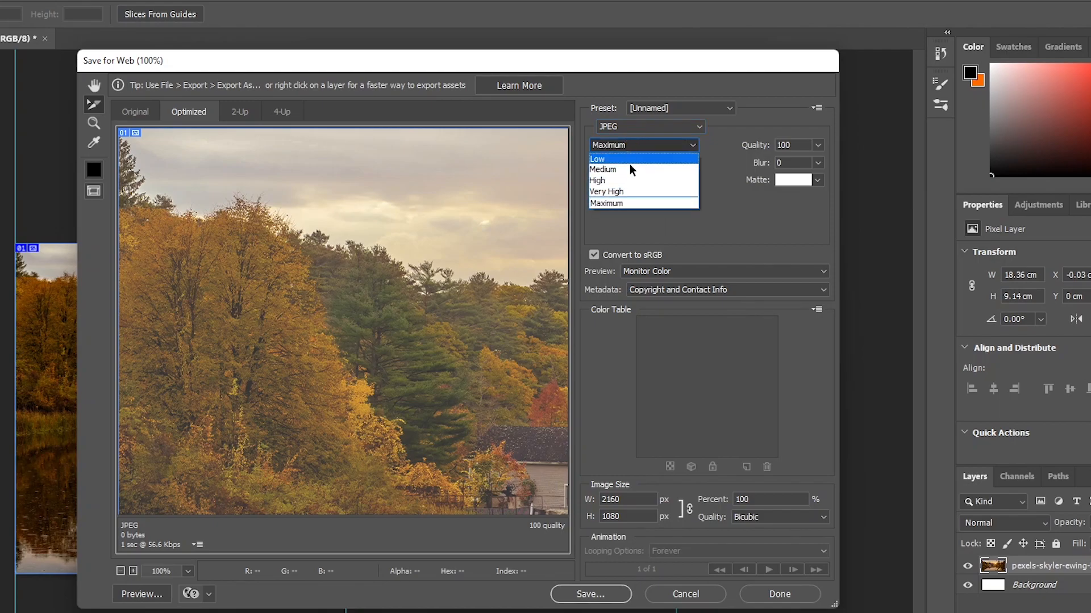
click(618, 201)
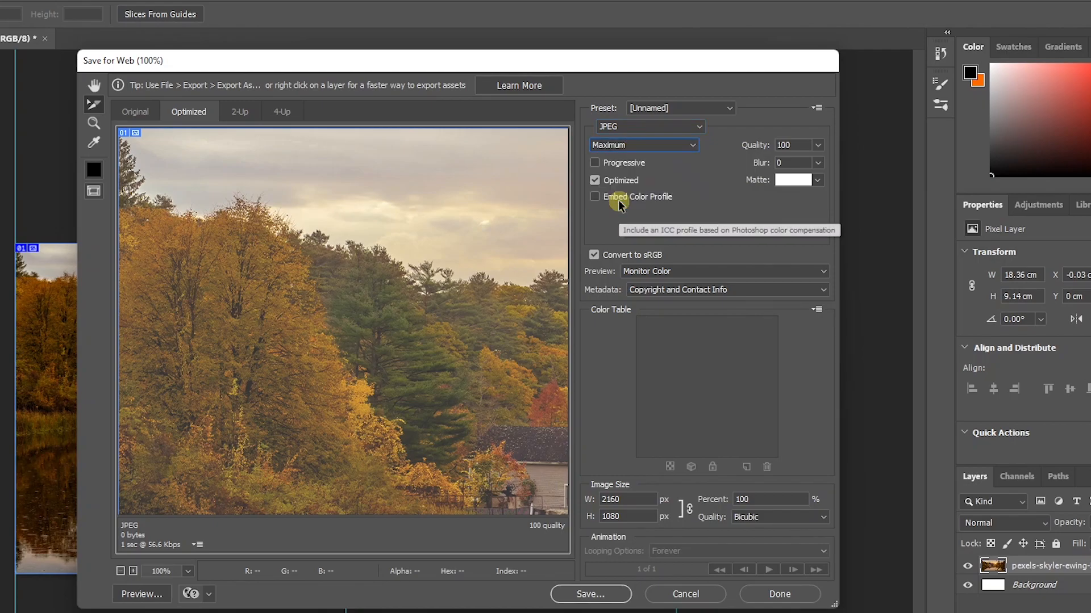
- Save the optimized export to the Desktop as "insta landscape", with format Images Only and All Slices
click(590, 595)
click(284, 408)
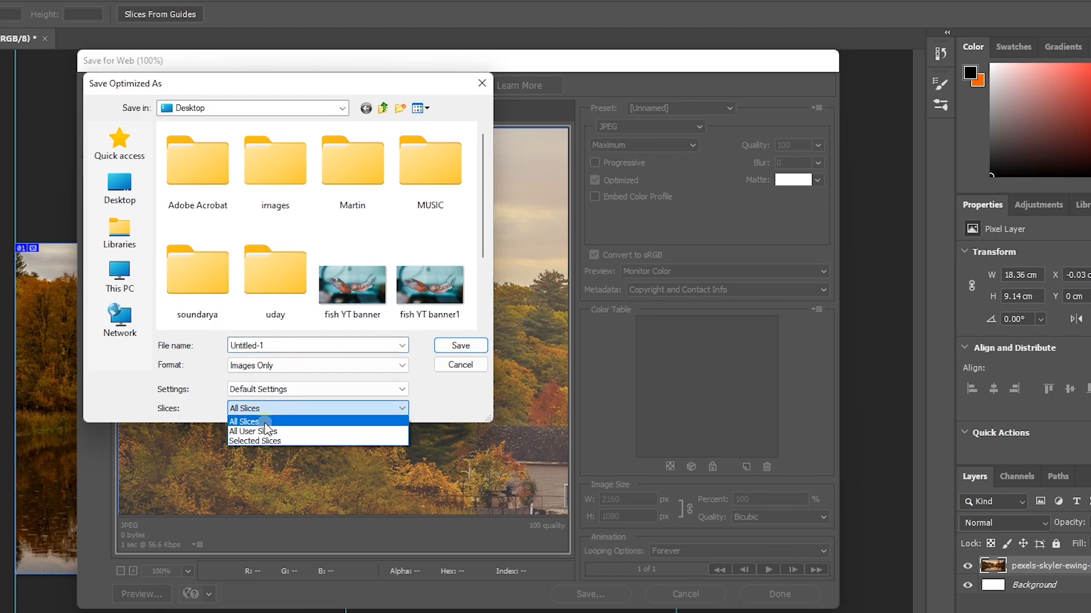
click(265, 422)
click(263, 365)
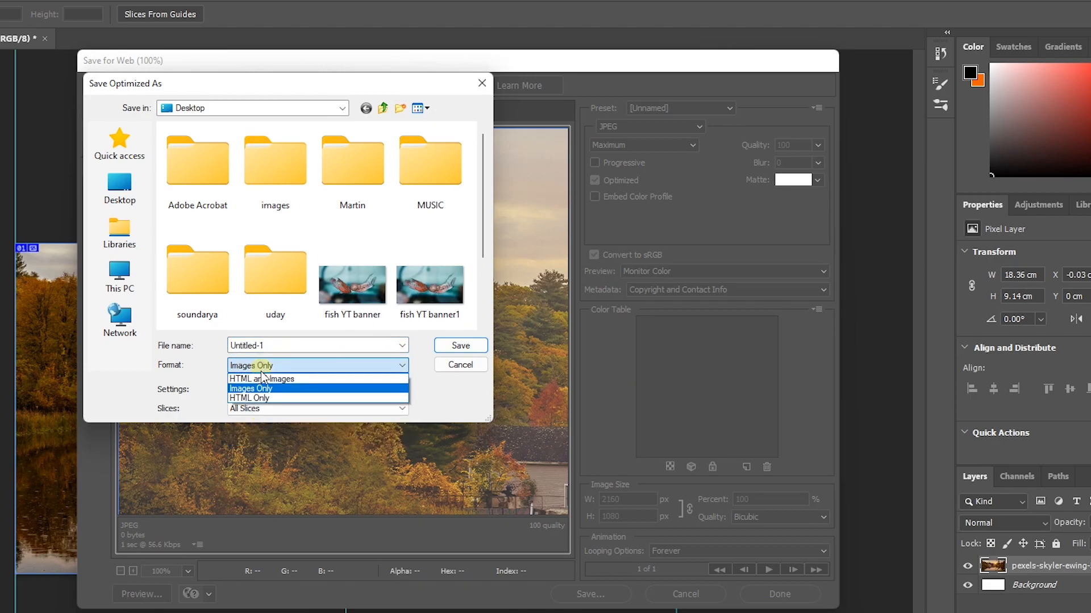
click(263, 389)
click(122, 195)
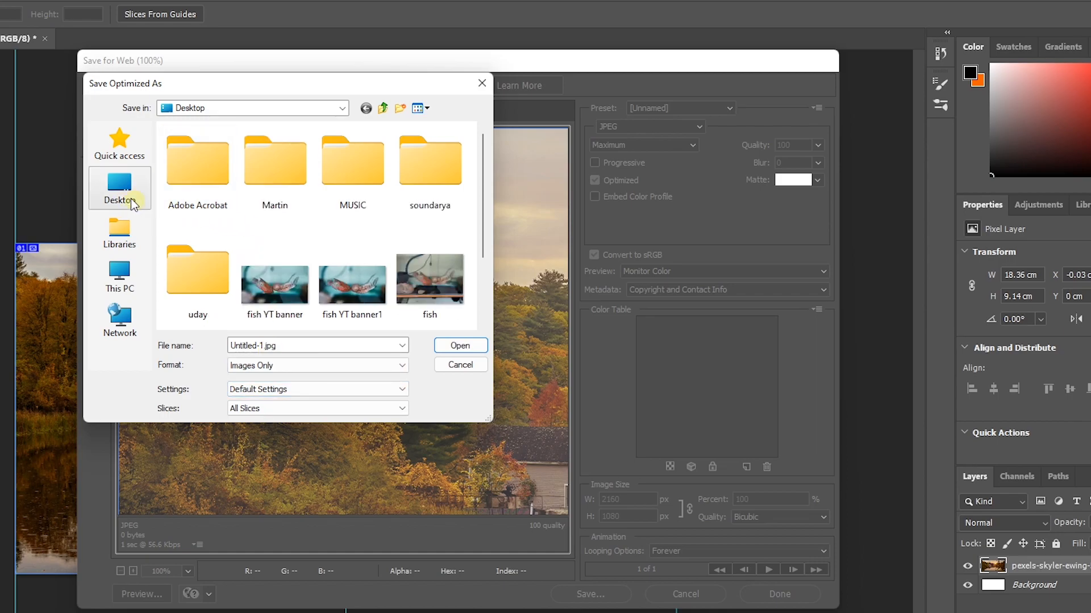
click(292, 345)
text(insta landscape)
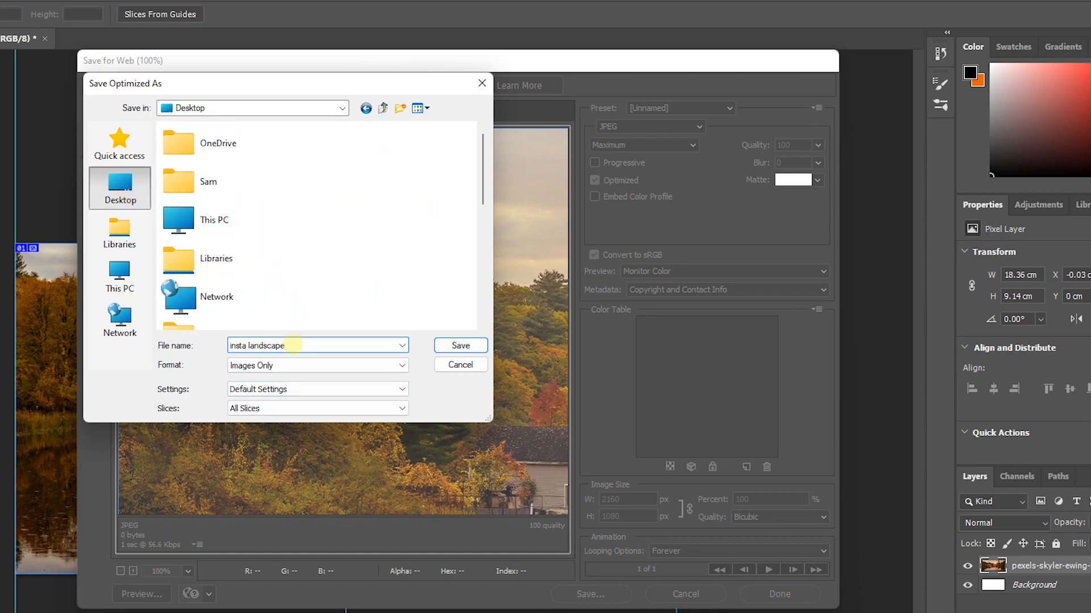
click(459, 346)
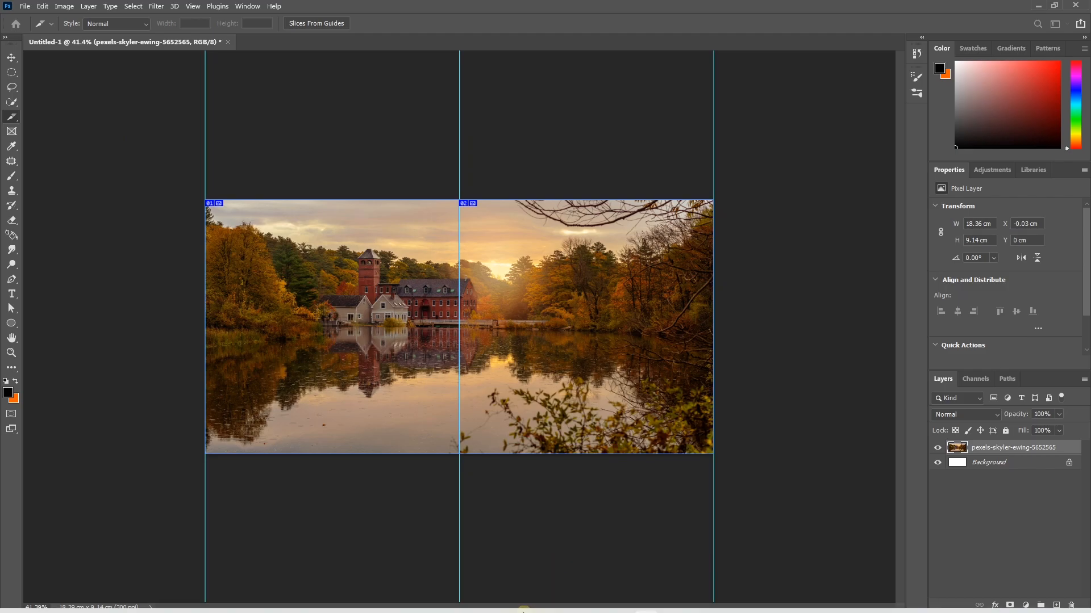
- Switch to File Explorer and open the images folder on the Desktop that holds the exported slices
click(471, 602)
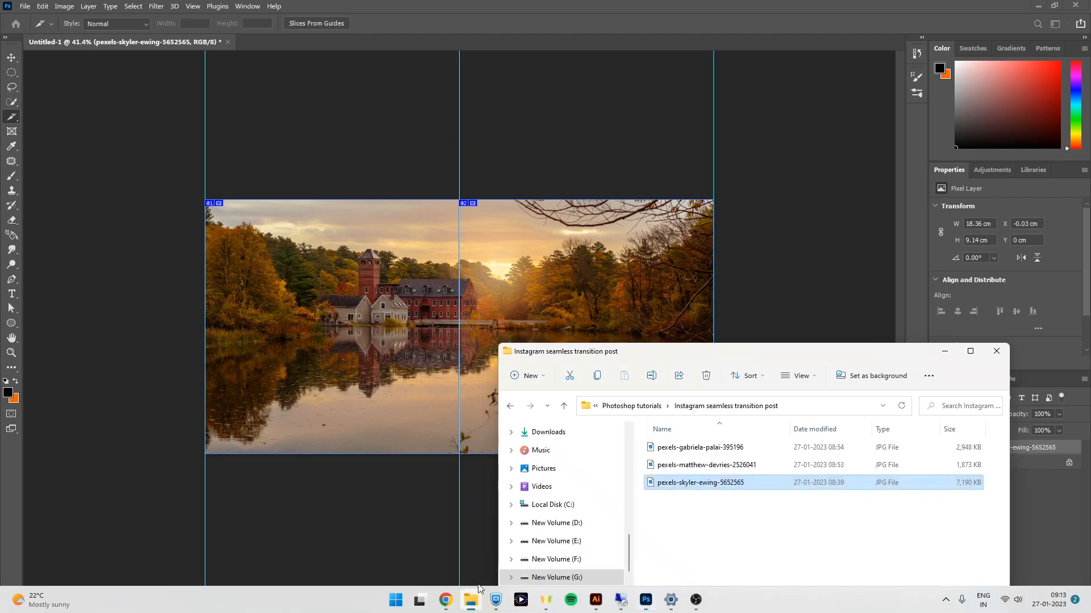
scroll(589, 446, up, 5)
click(559, 116)
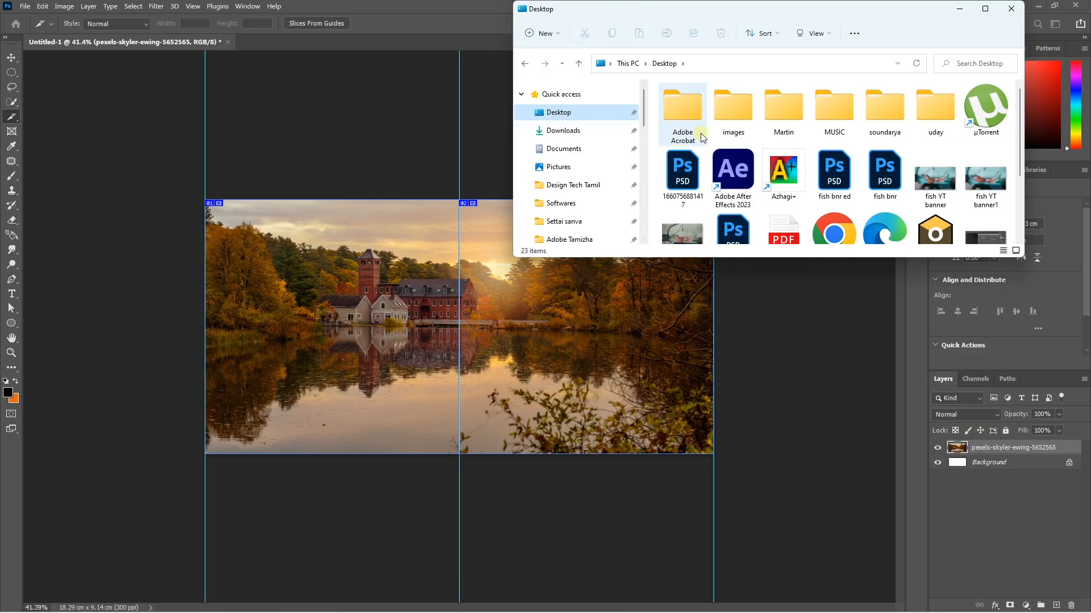
double_click(738, 117)
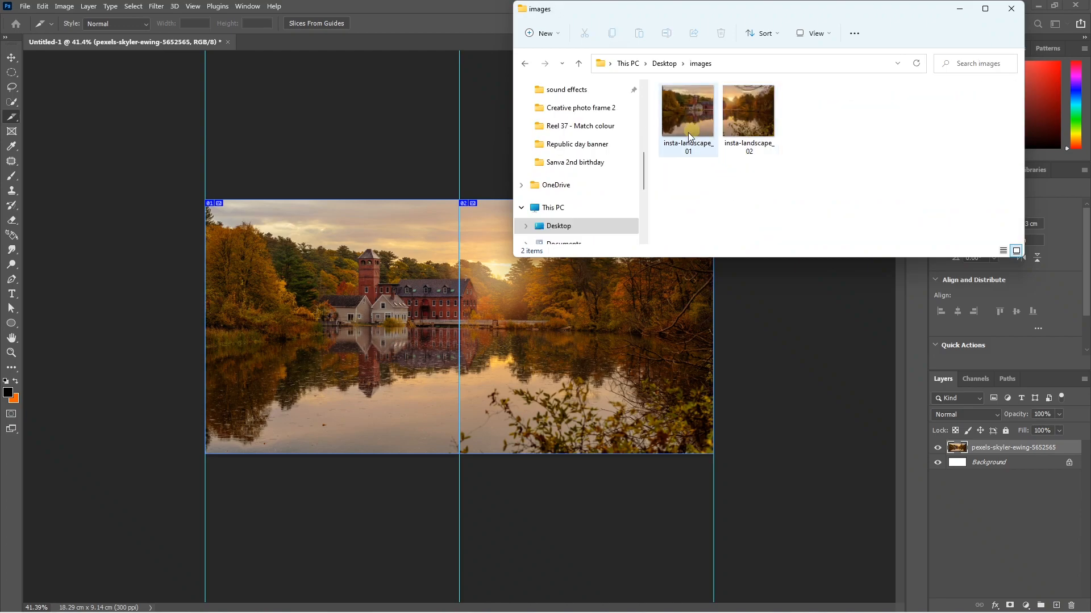
- View insta-landscape_01 full size and flip back and forth with insta-landscape_02 to check the seam between them
double_click(695, 128)
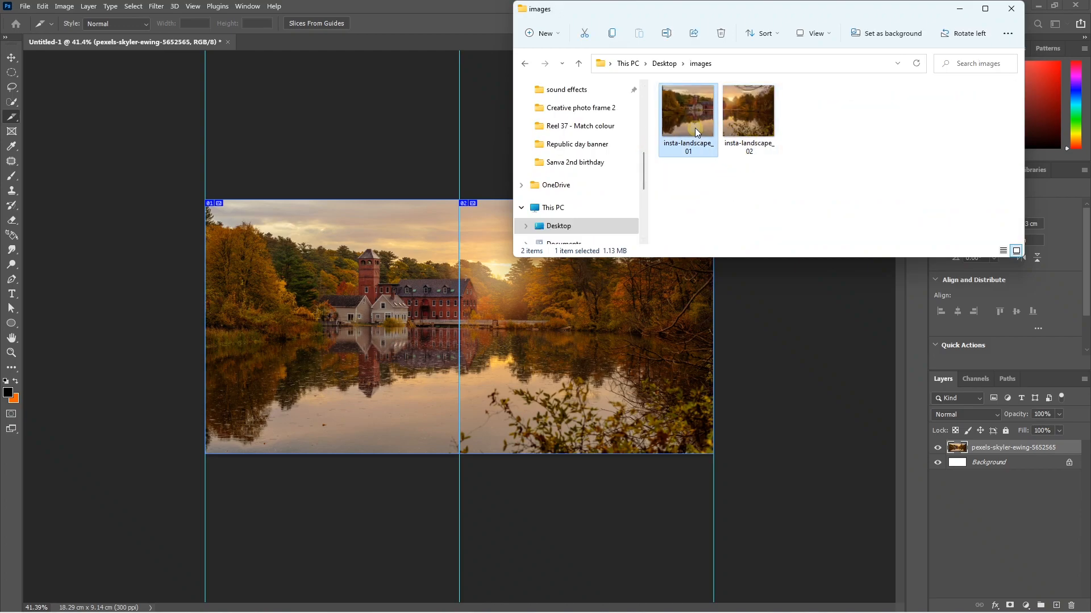
key(Right)
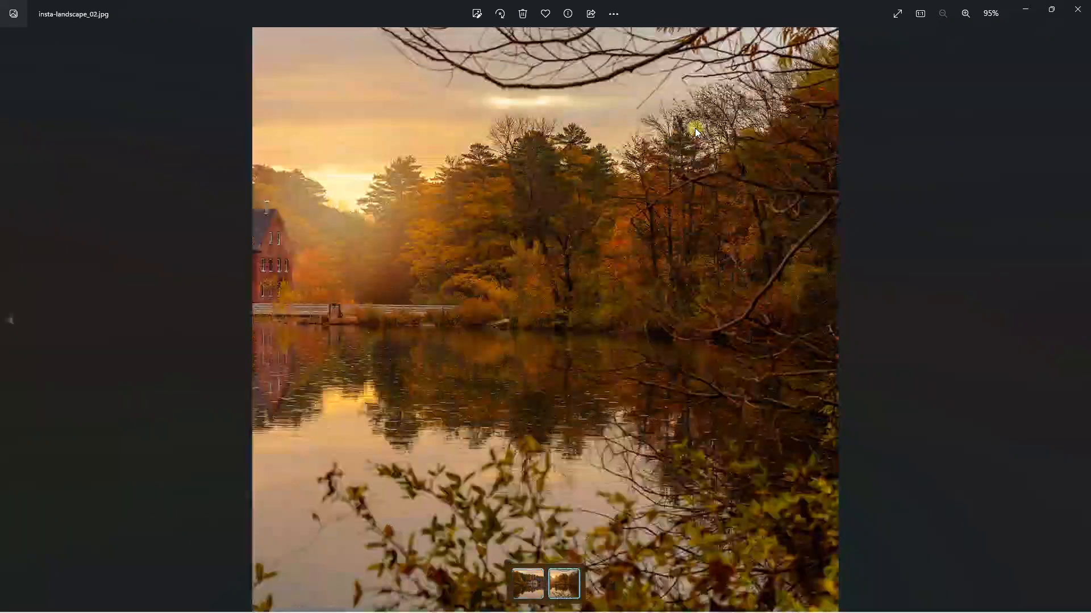
key(Left)
key(Right)
key(Left)
key(Right)
key(Left)
key(Right)
key(Left)
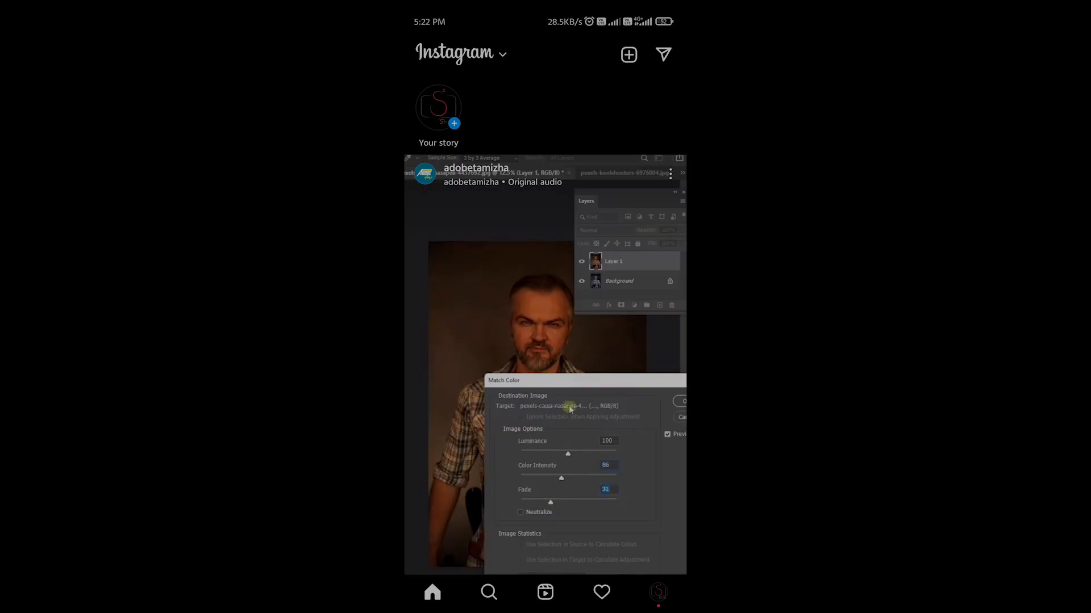
- Switch to Instagram and create a multi-image post, choosing the left half of the lake photo first and the right half second
click(628, 54)
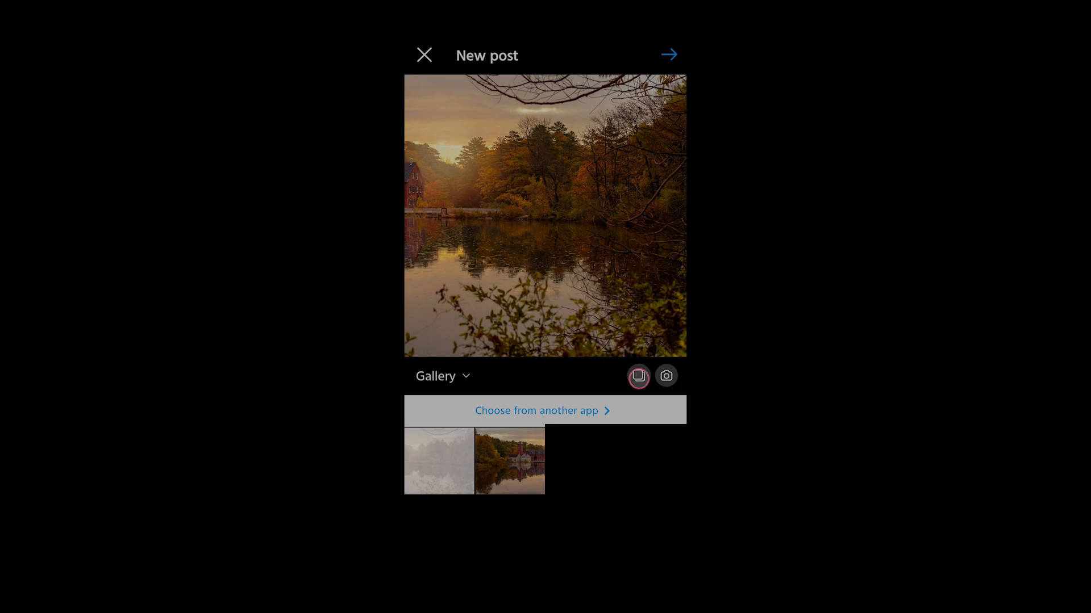
click(625, 375)
click(460, 449)
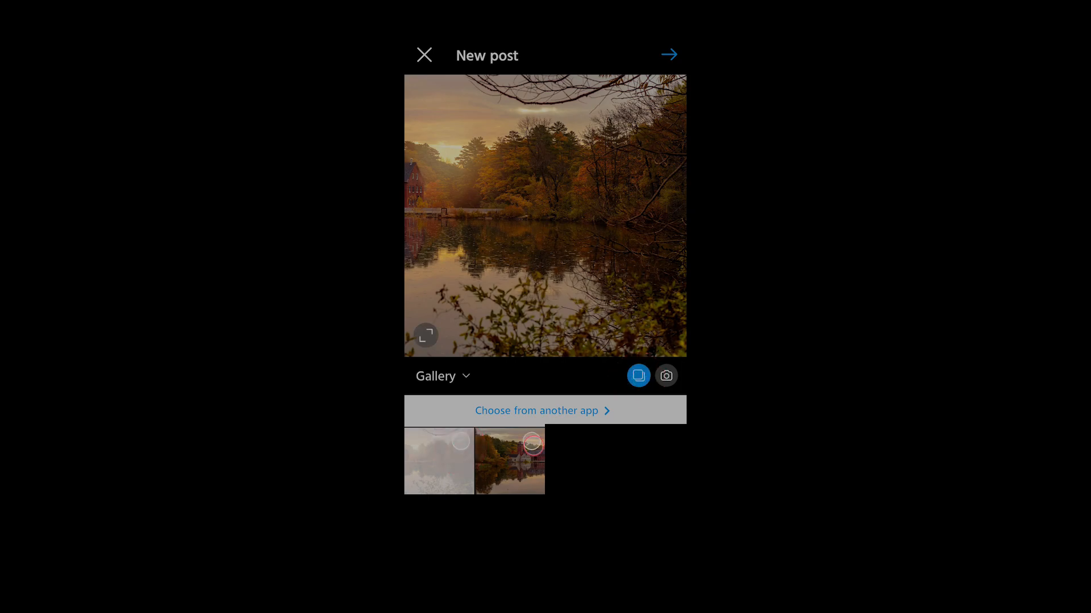
click(533, 444)
click(458, 409)
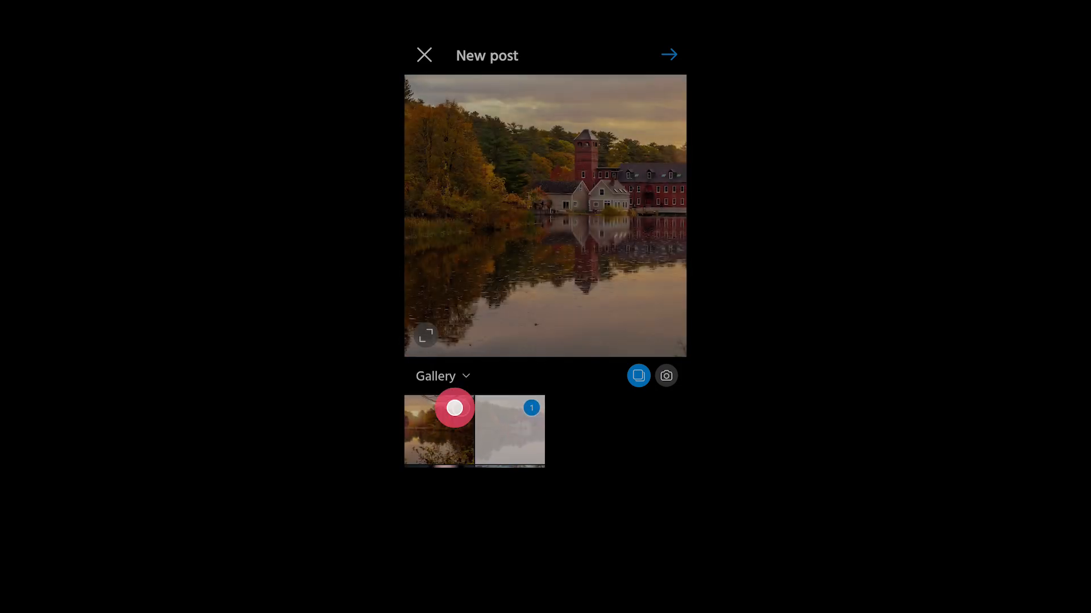
drag(457, 436, 451, 458)
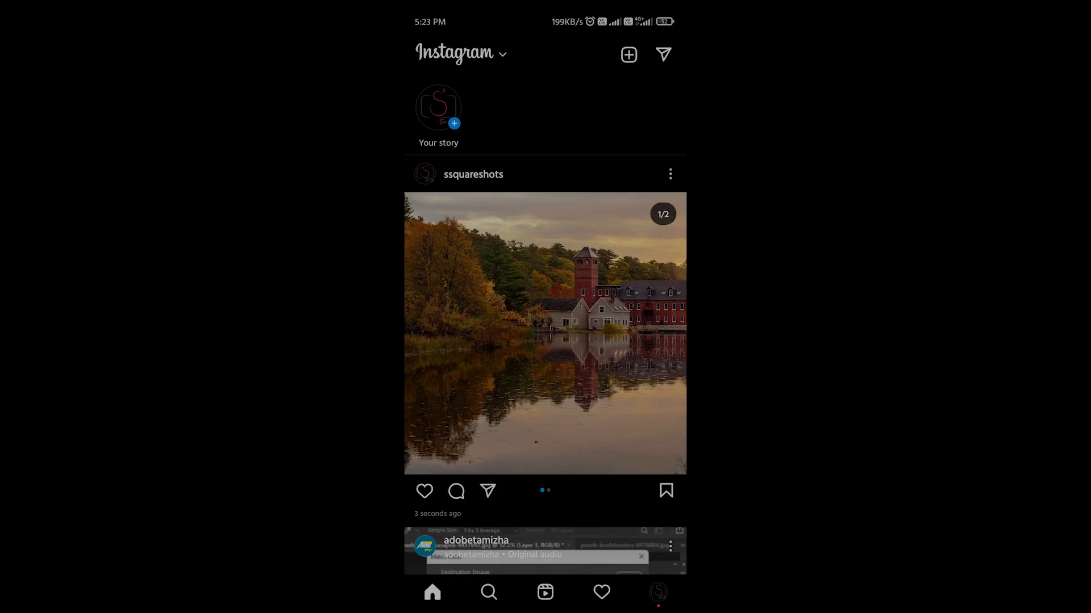
- Swipe back and forth through the published two-image lake post to check the seamless transition
drag(628, 402, 529, 404)
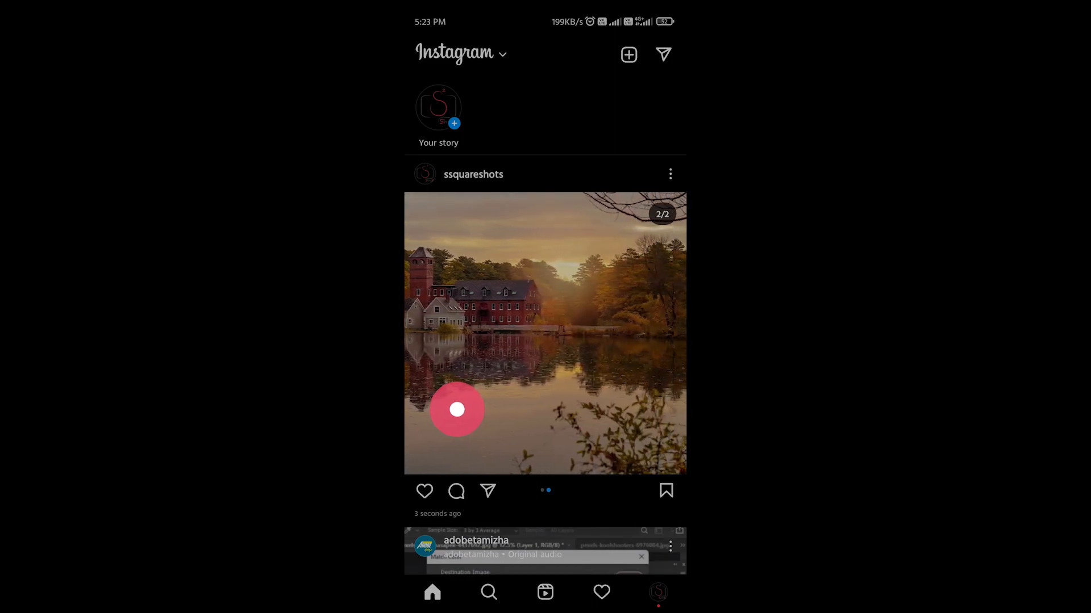
drag(585, 315, 677, 321)
drag(560, 370, 659, 357)
drag(660, 227, 659, 232)
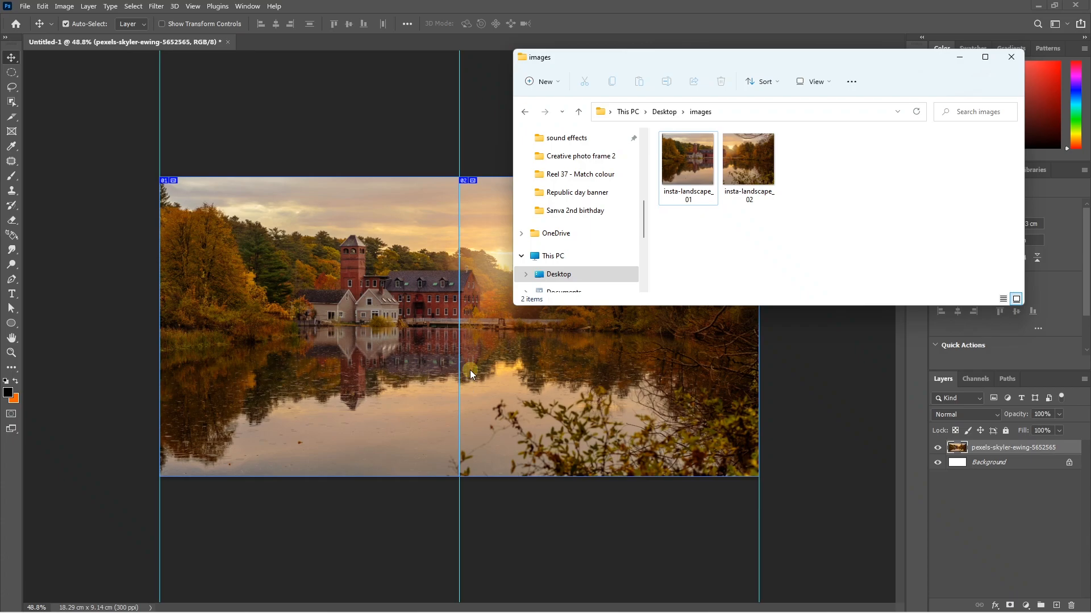
- Place the pier photo in the Photoshop document, hide the lake photo layer, and enlarge the pier photo proportionally to about 18.38 cm wide
click(960, 57)
click(476, 259)
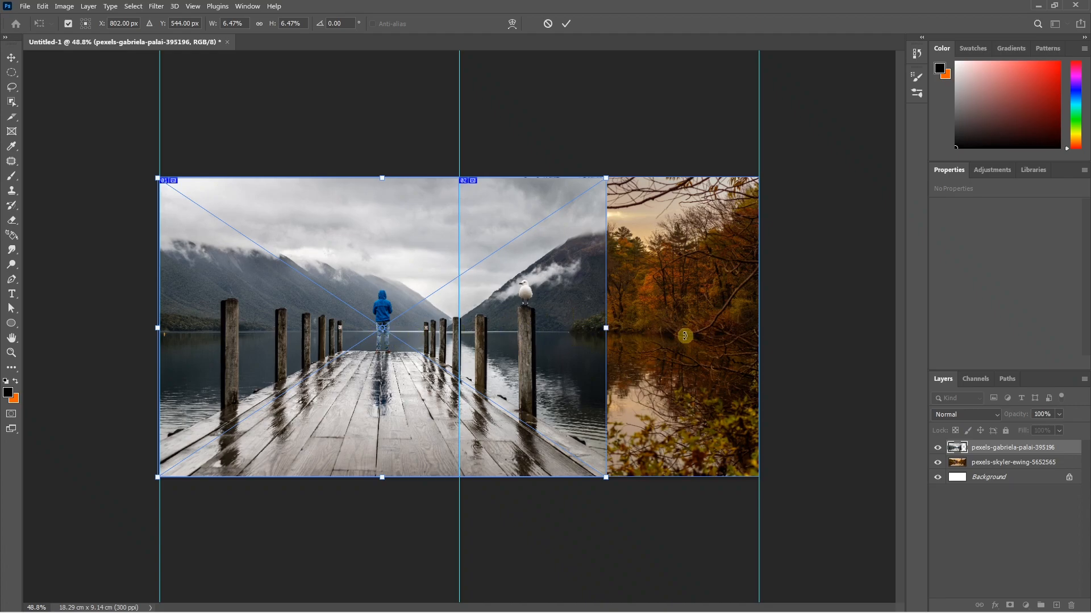
click(936, 462)
drag(607, 328, 764, 327)
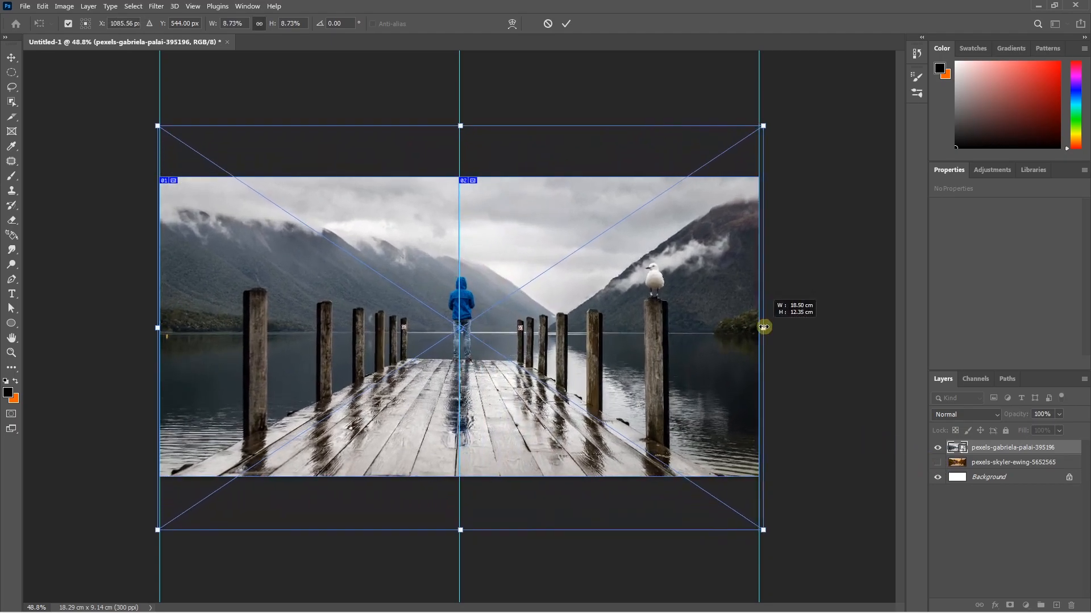
double_click(539, 400)
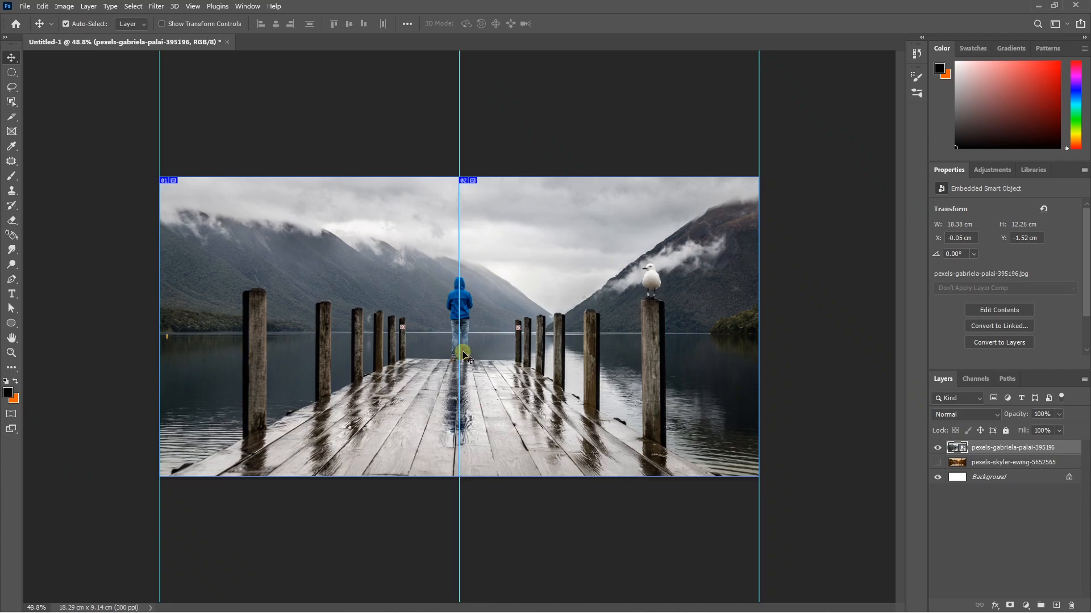
- Select the man in the blue jacket and the white bird on the post with the Object Selection Tool
click(12, 103)
click(53, 104)
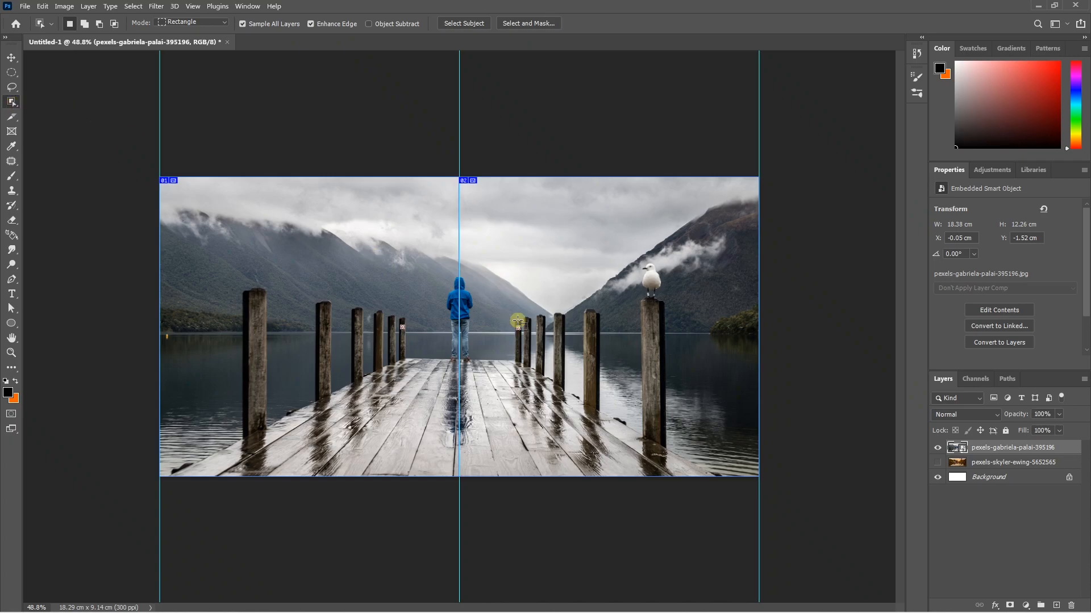
scroll(476, 339, up, 1)
scroll(476, 340, up, 2)
drag(414, 195, 493, 404)
scroll(463, 402, up, 3)
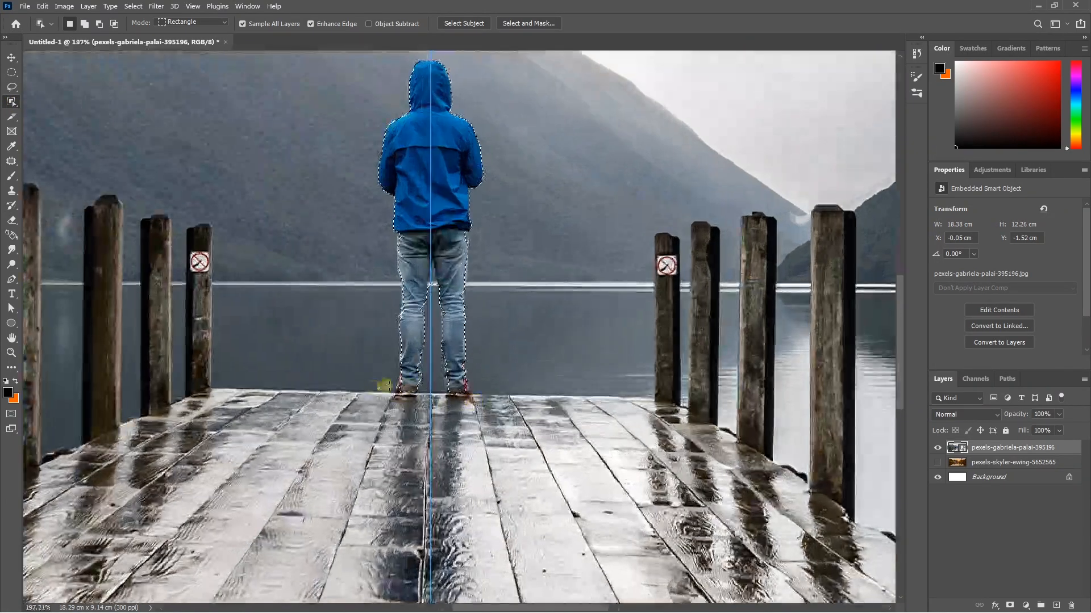
scroll(449, 400, down, 4)
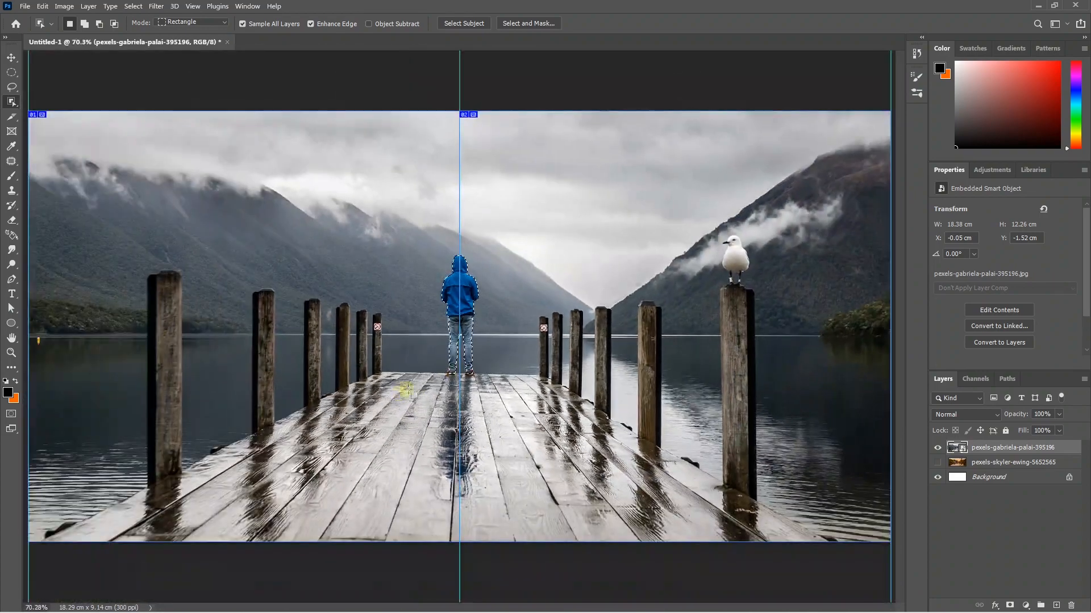
scroll(477, 372, up, 1)
scroll(494, 370, down, 1)
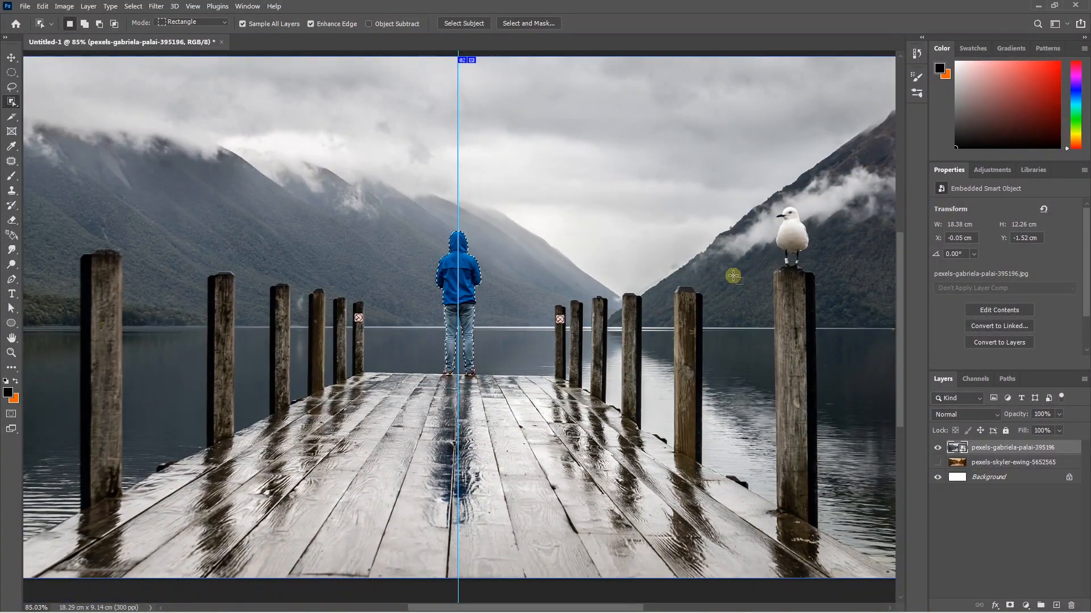
drag(770, 197, 815, 270)
scroll(511, 361, down, 3)
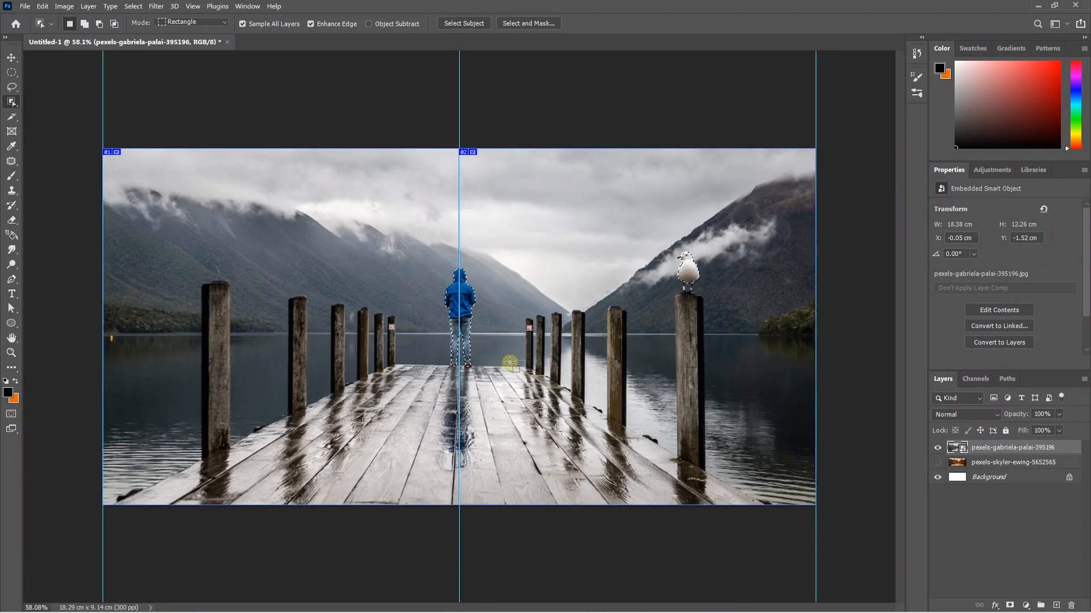
- Save the selection as a new channel named "man and bird" and deselect it
click(133, 7)
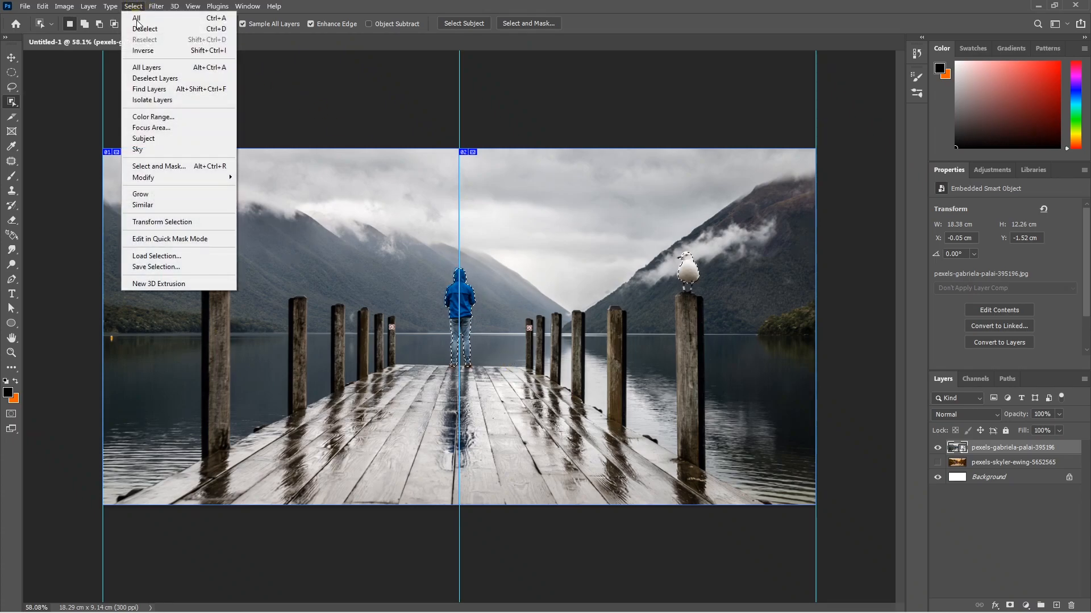
click(156, 266)
click(145, 185)
text(man and )
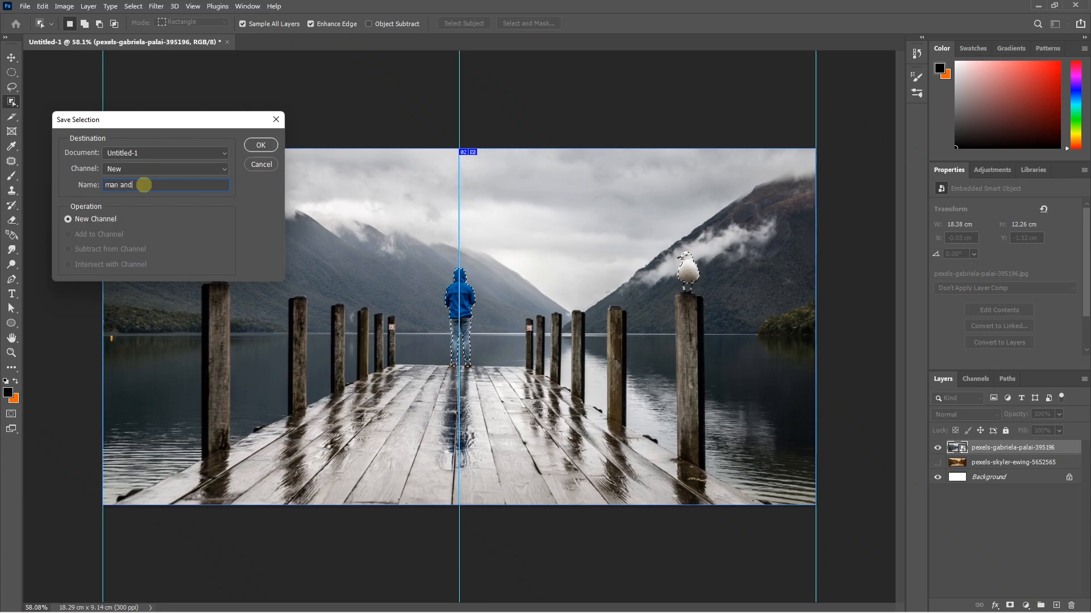
text(bird)
click(261, 146)
key(ctrl+d)
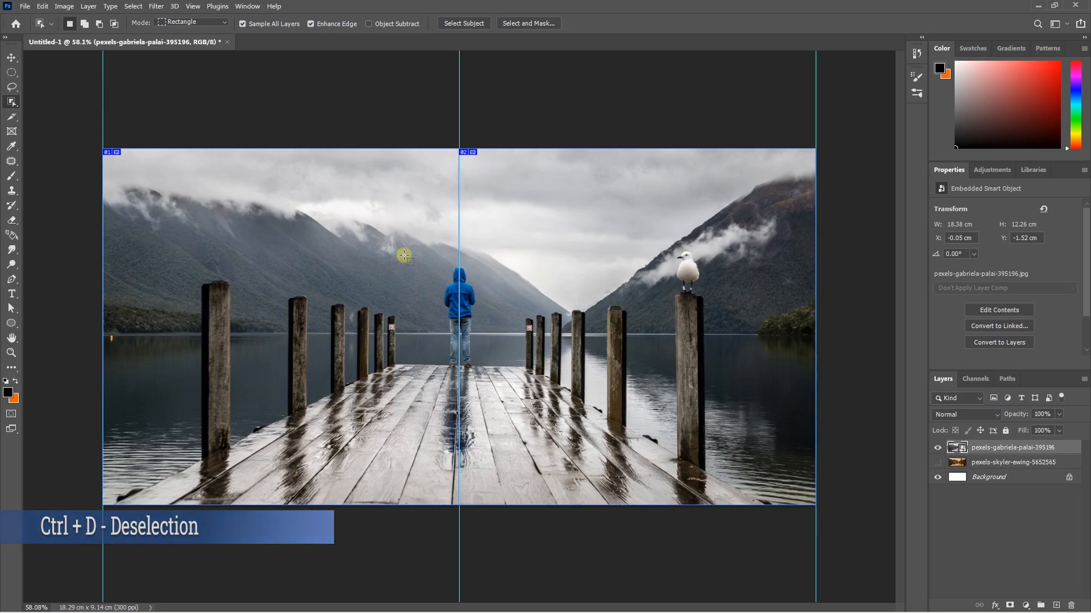
- Rasterize the pier photo layer and start Content-Aware Scale on it with "man and bird" as the protected area
right_click(987, 451)
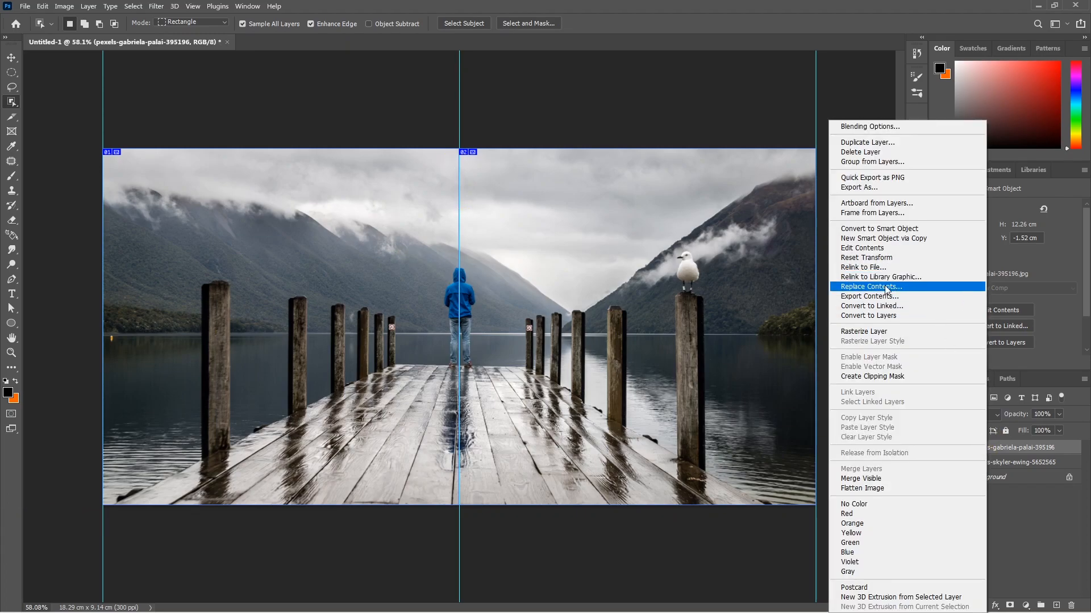
click(864, 331)
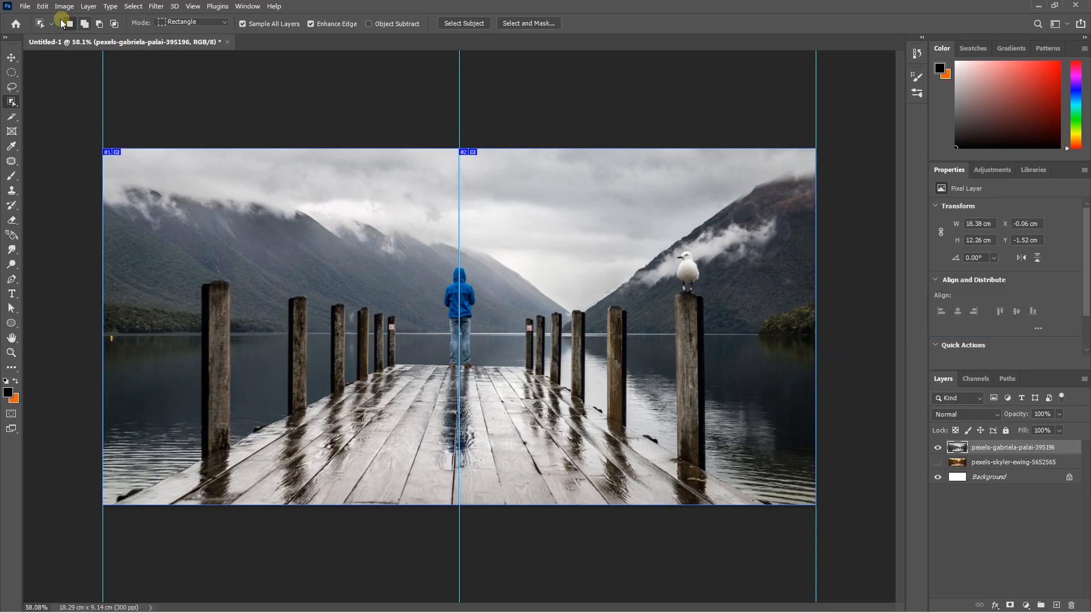
click(43, 6)
click(82, 221)
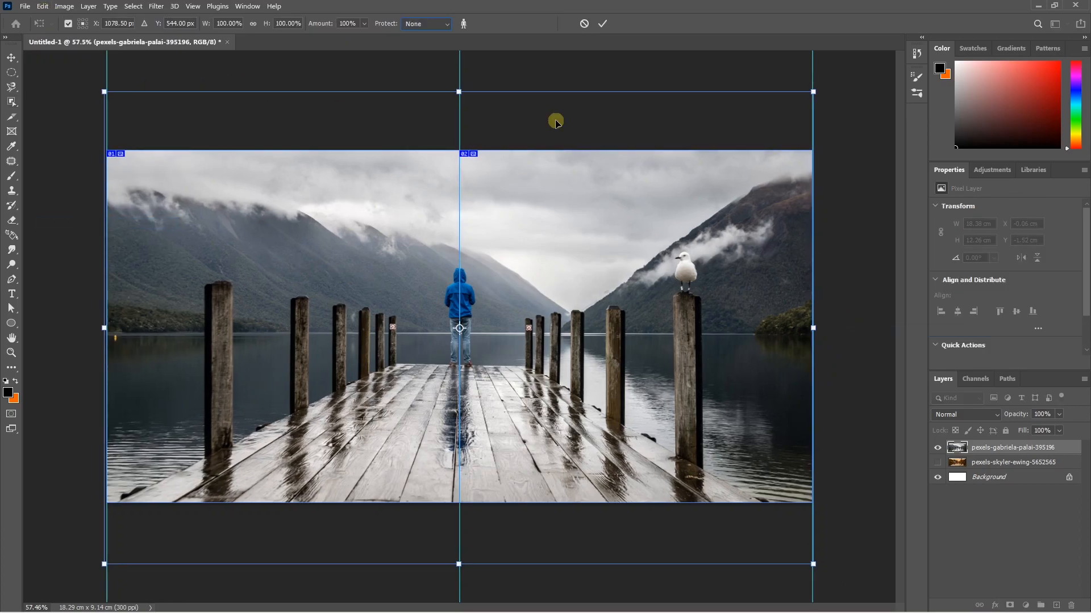
click(426, 24)
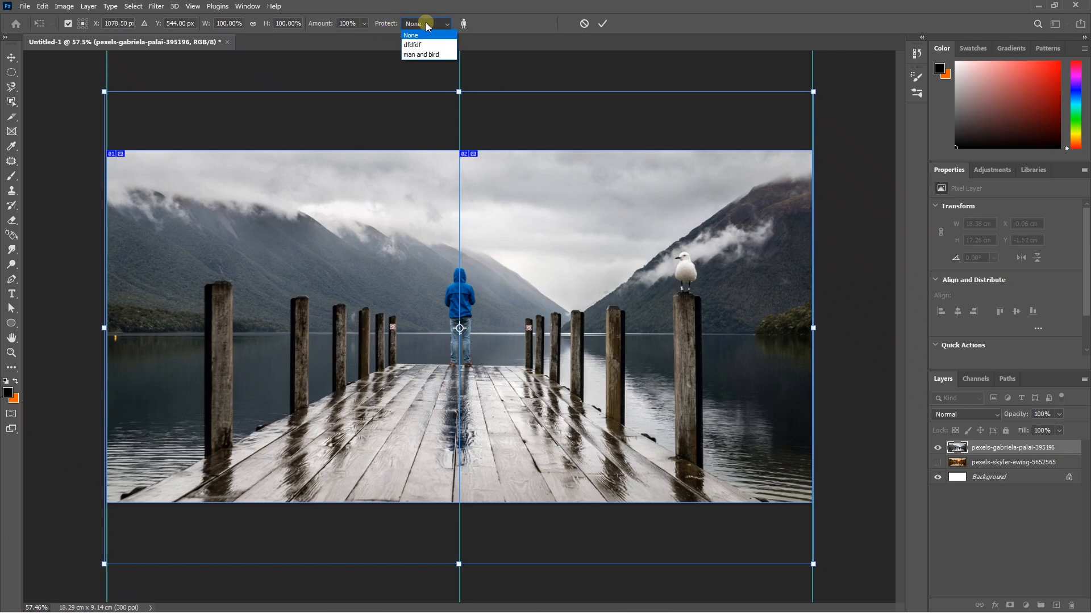
click(423, 54)
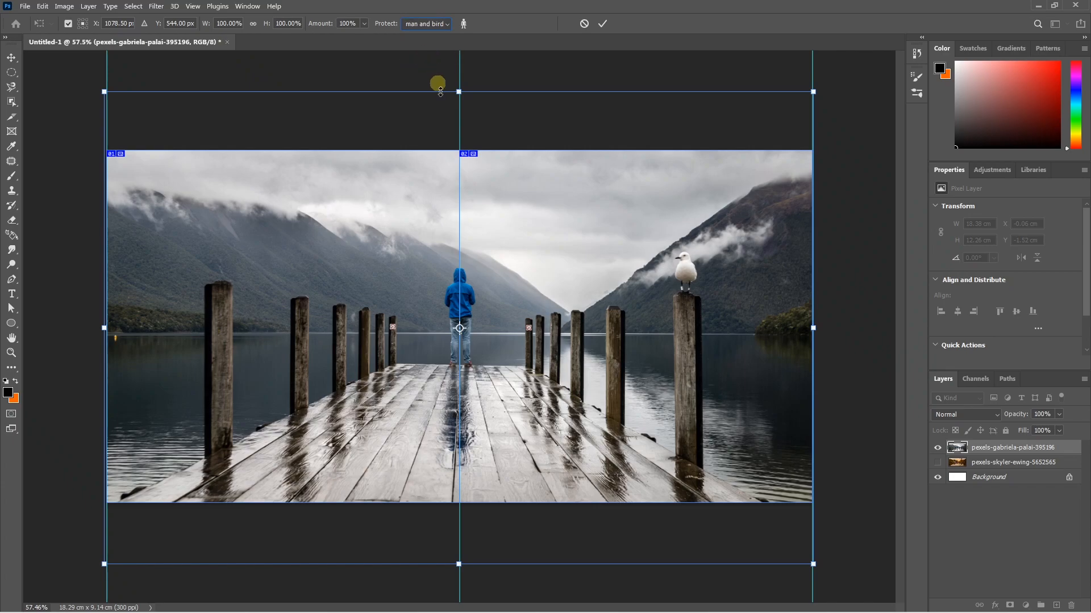
- Move the pier photo up and content-aware scale its height to about 9.85 cm, with its top edge at the canvas top
drag(543, 348, 535, 296)
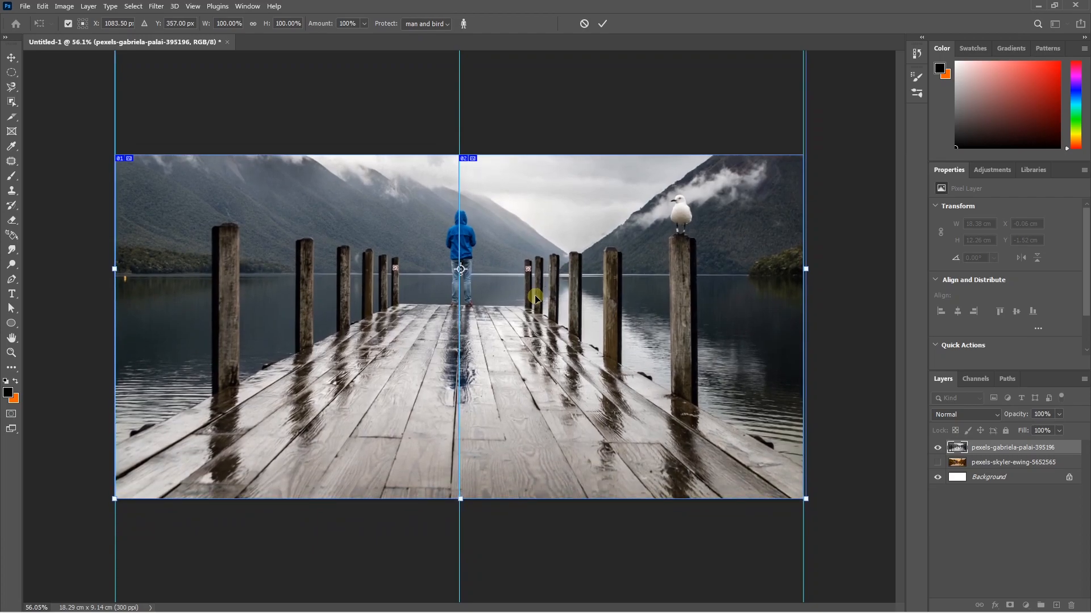
key(ctrl+minus)
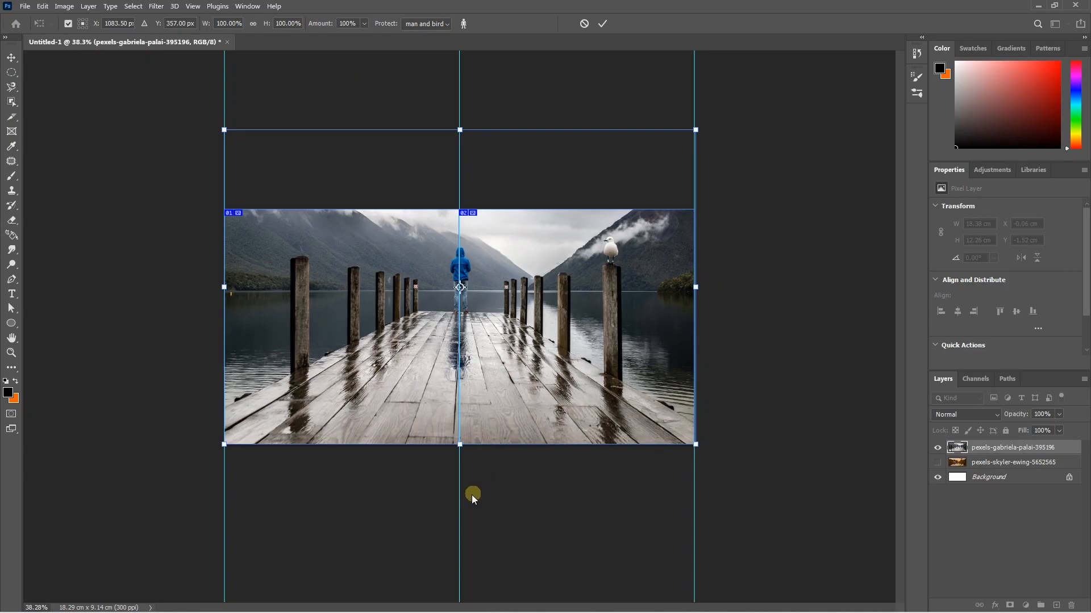
drag(460, 129, 470, 199)
key(Return)
key(ctrl+plus)
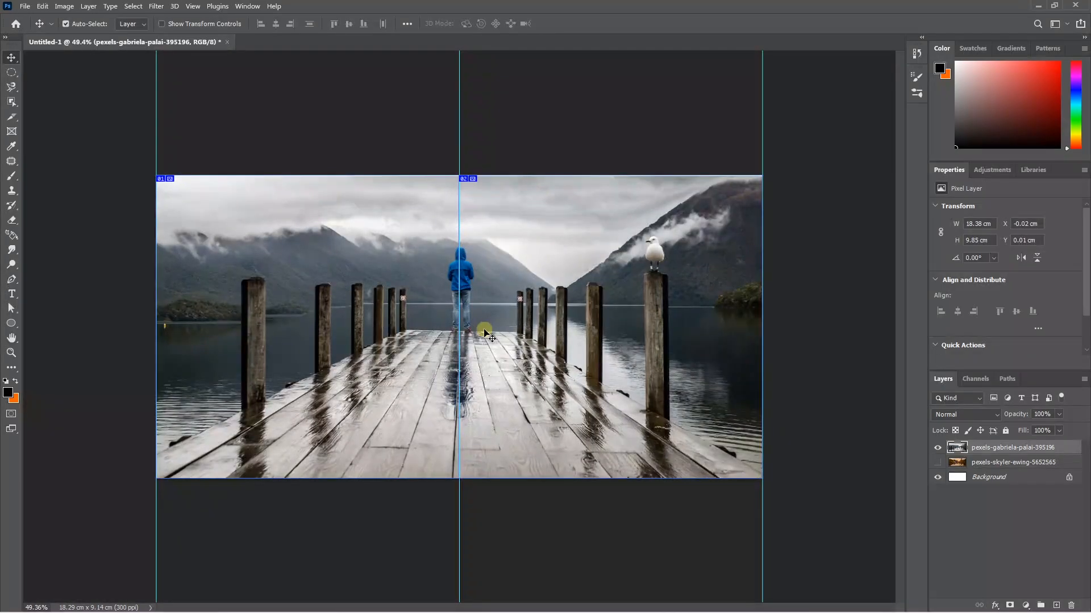
scroll(476, 329, up, 5)
scroll(498, 309, down, 4)
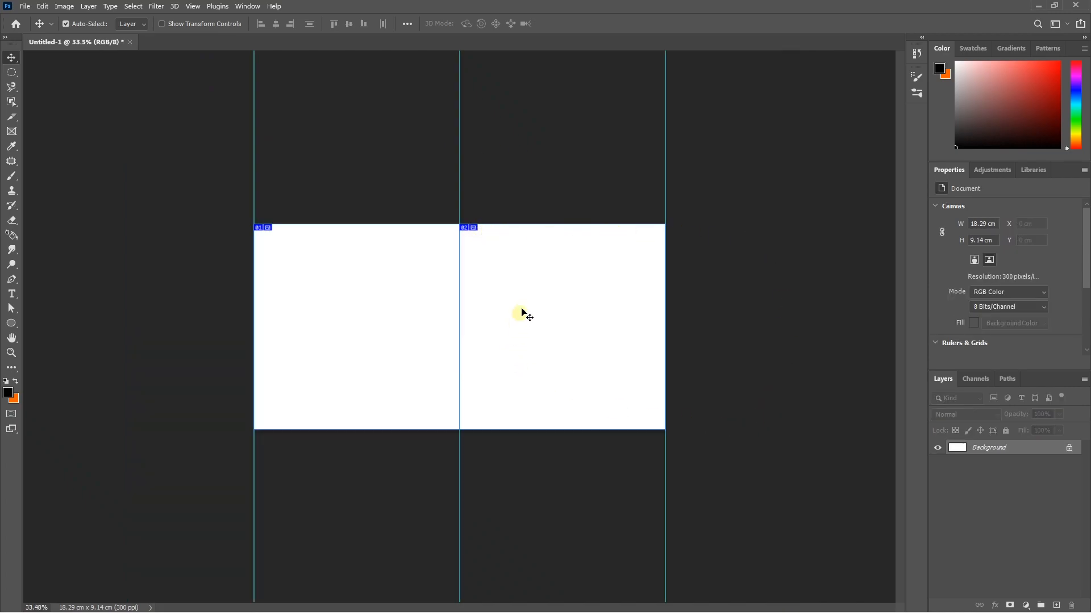
- Resize the blank document's image width to 1080*4 pixels, with the height at 1080 pixels
key(ctrl+alt+i)
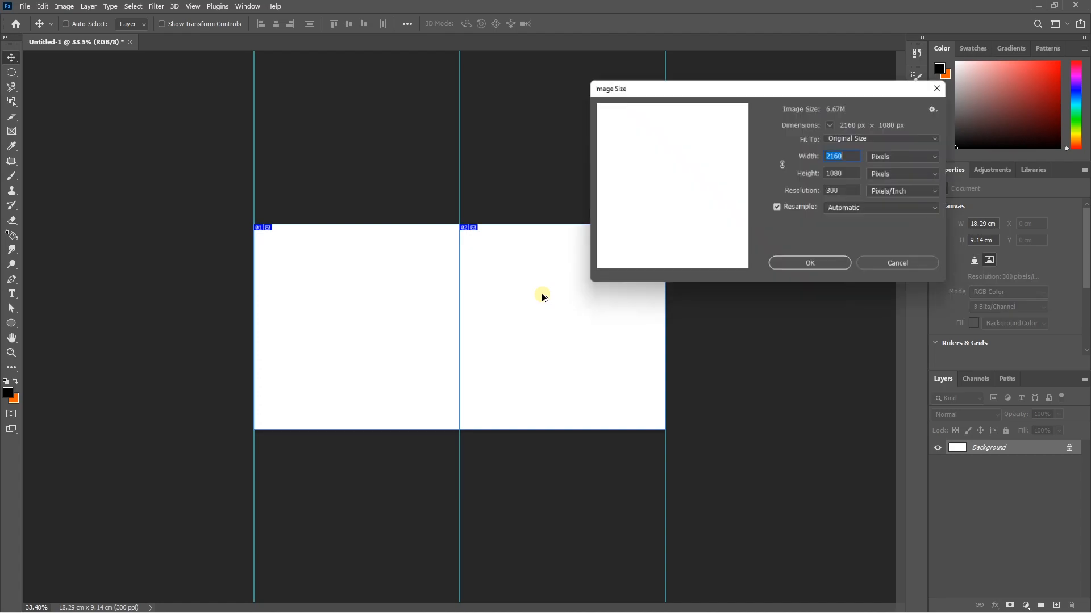
text(1080)
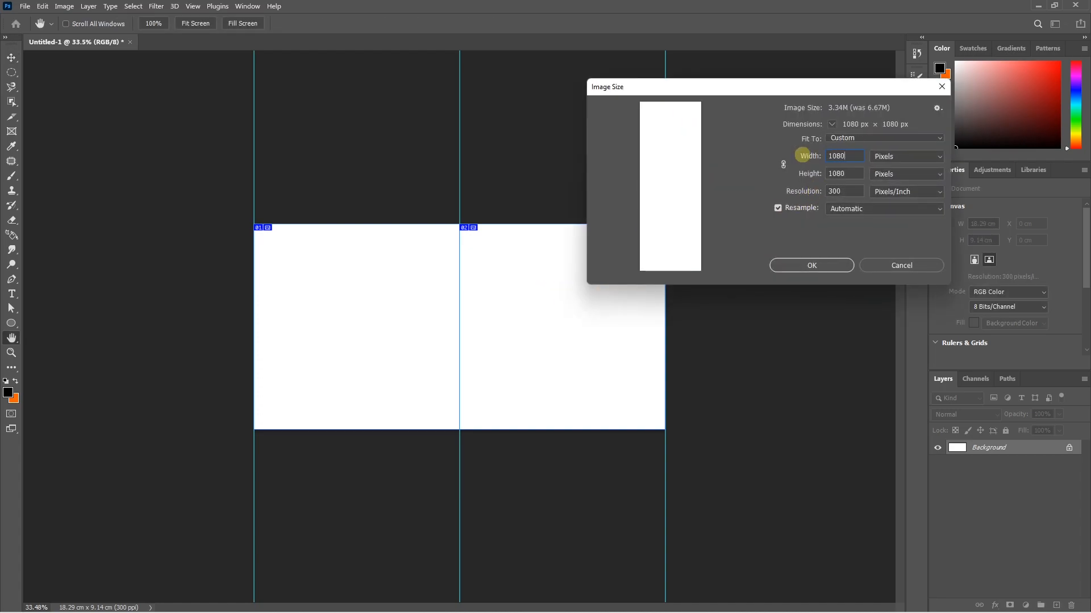
text(*4)
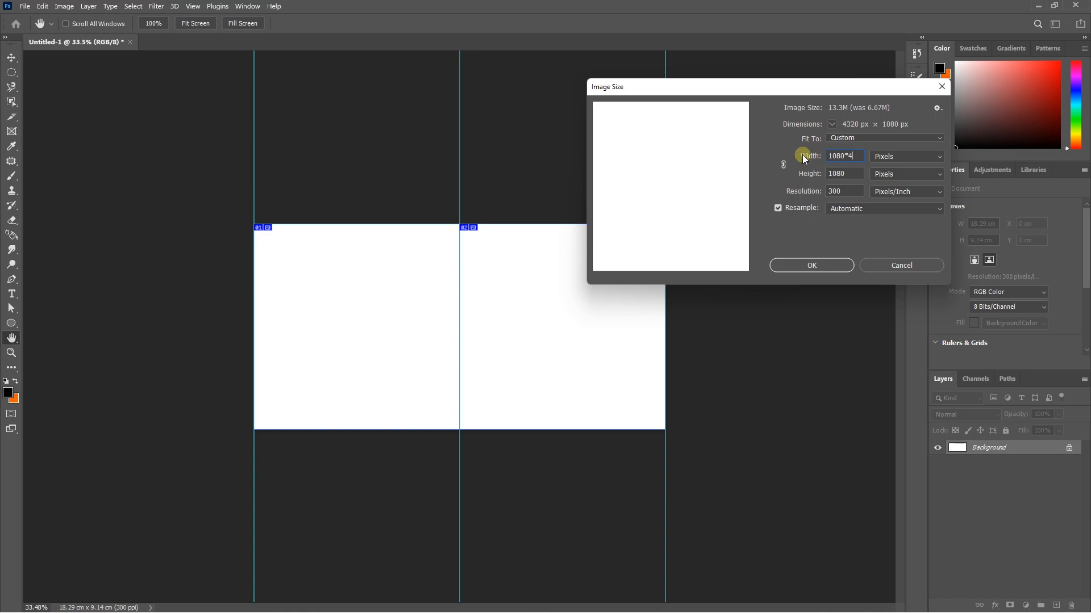
click(811, 265)
key(ctrl+0)
key(v)
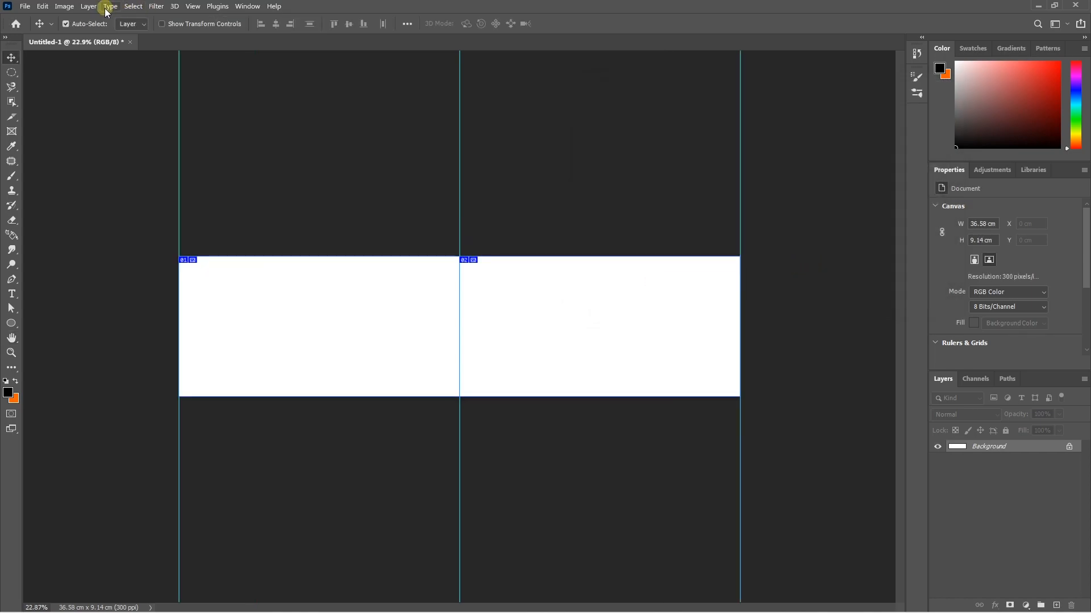
- Create a new guide layout with 4 columns and generate slices from the guides
click(194, 6)
click(223, 358)
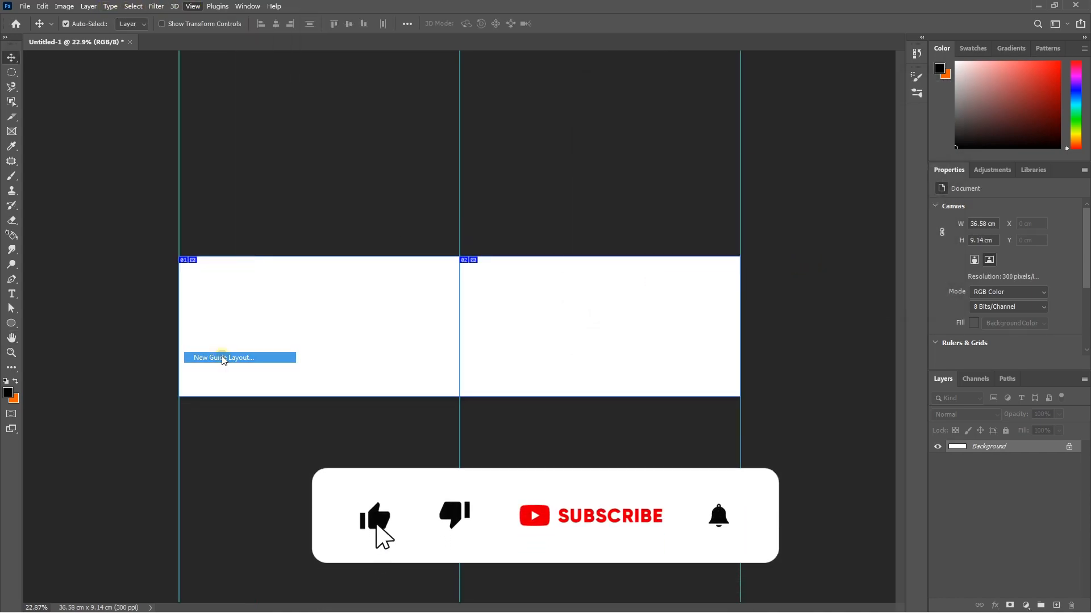
text(4)
key(Return)
click(11, 116)
click(310, 26)
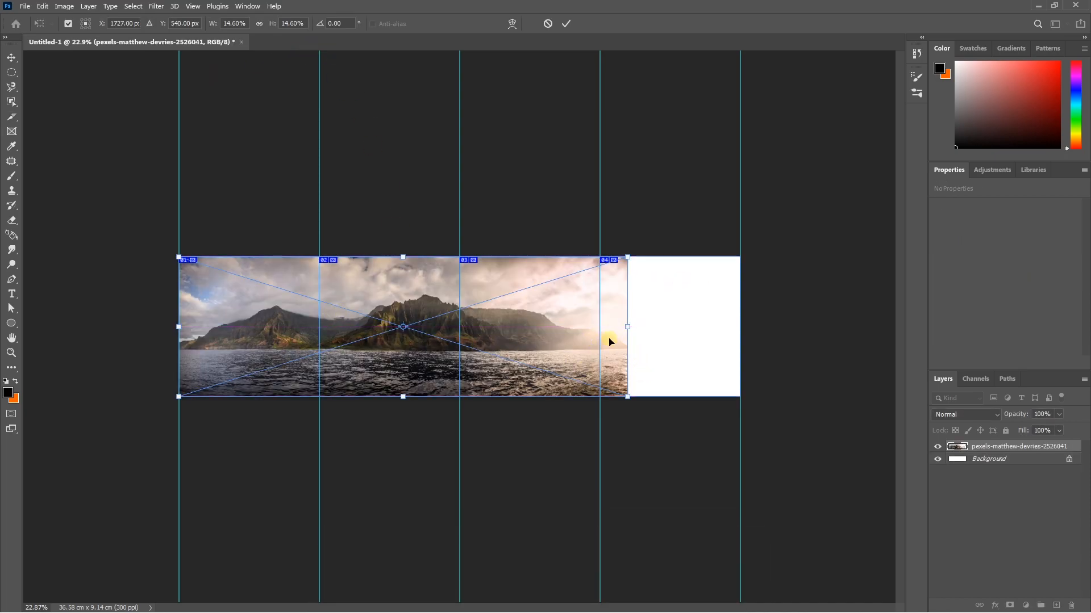
- Enlarge the placed mountain coast photo proportionally to about 36.59 cm wide, spanning the canvas, and rasterize its layer
drag(625, 325, 738, 325)
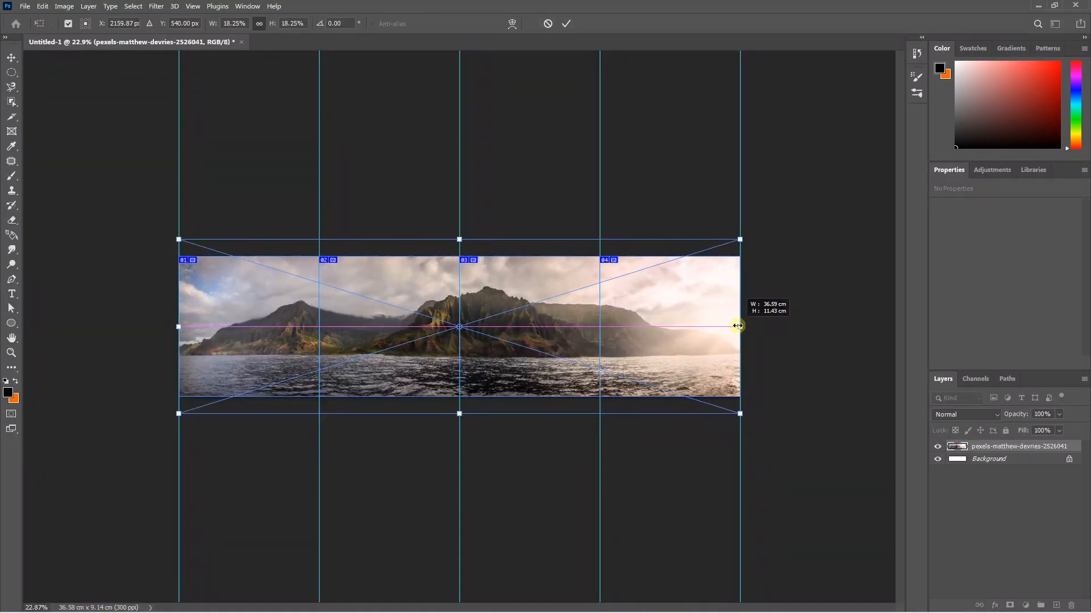
key(Return)
right_click(982, 447)
click(864, 329)
- Content-aware scale the coast photo vertically to about 9.13 cm so its upper and lower edges meet the canvas, and switch to the Slice tool
click(42, 6)
click(78, 221)
drag(460, 240, 461, 256)
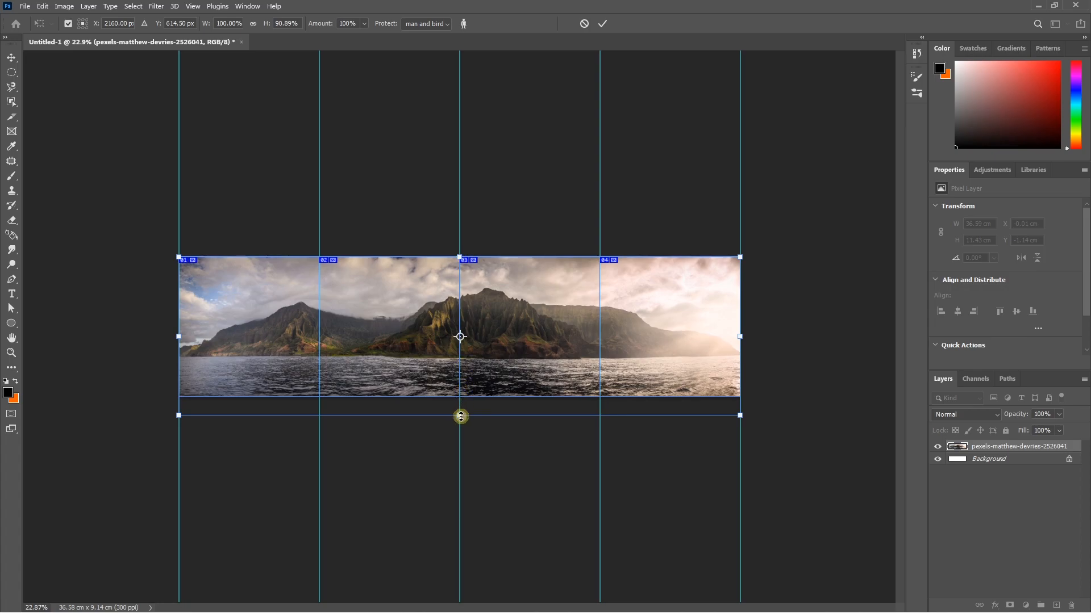
drag(460, 416, 460, 395)
key(Return)
key(c)
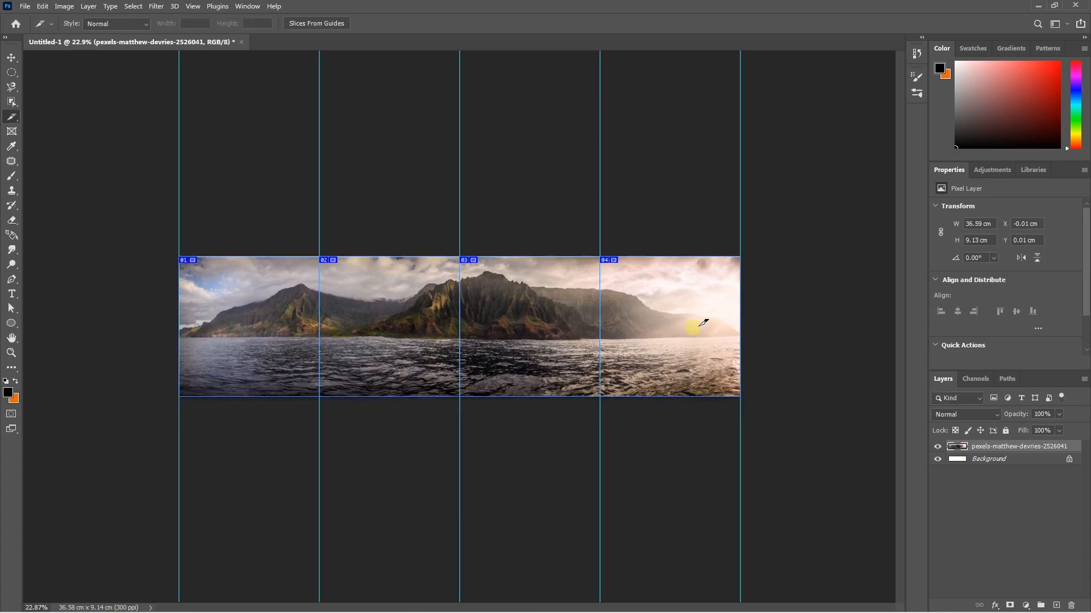